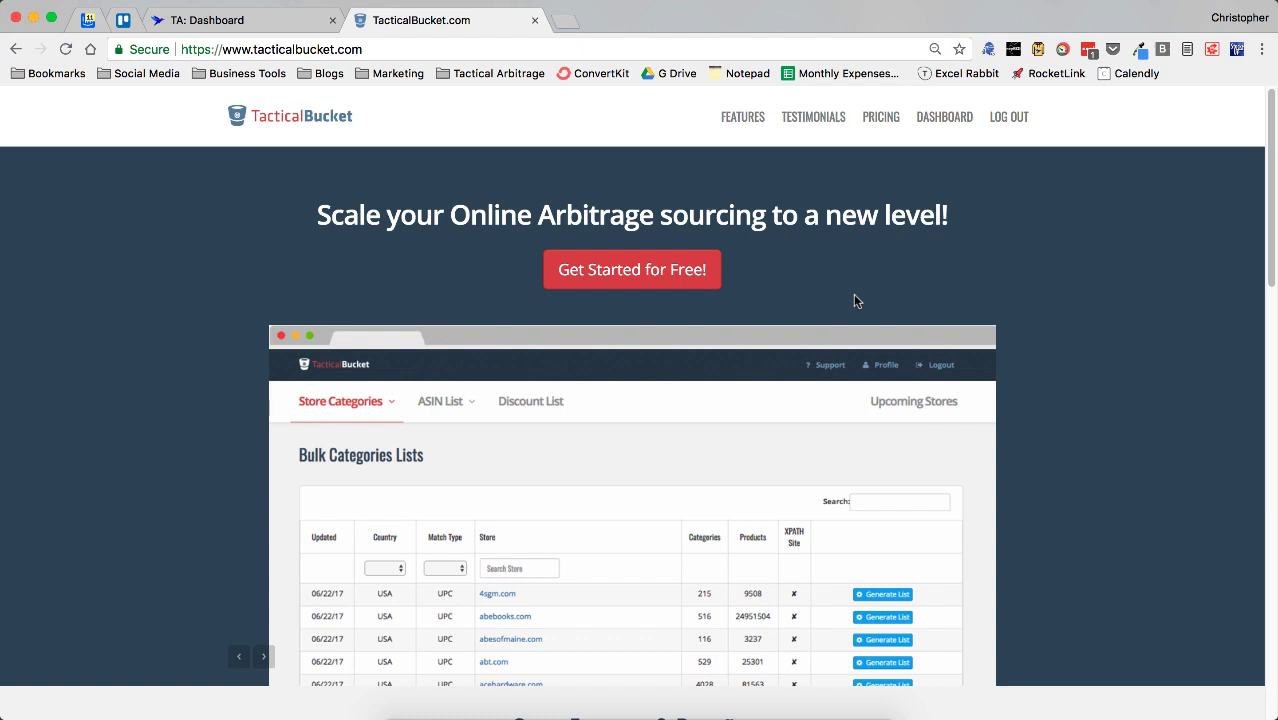
- Open TA Coverage from the dashboard and browse the Easy Bulk list of 508 USA domains
{"action": "left_click", "coordinate": [936, 120]}
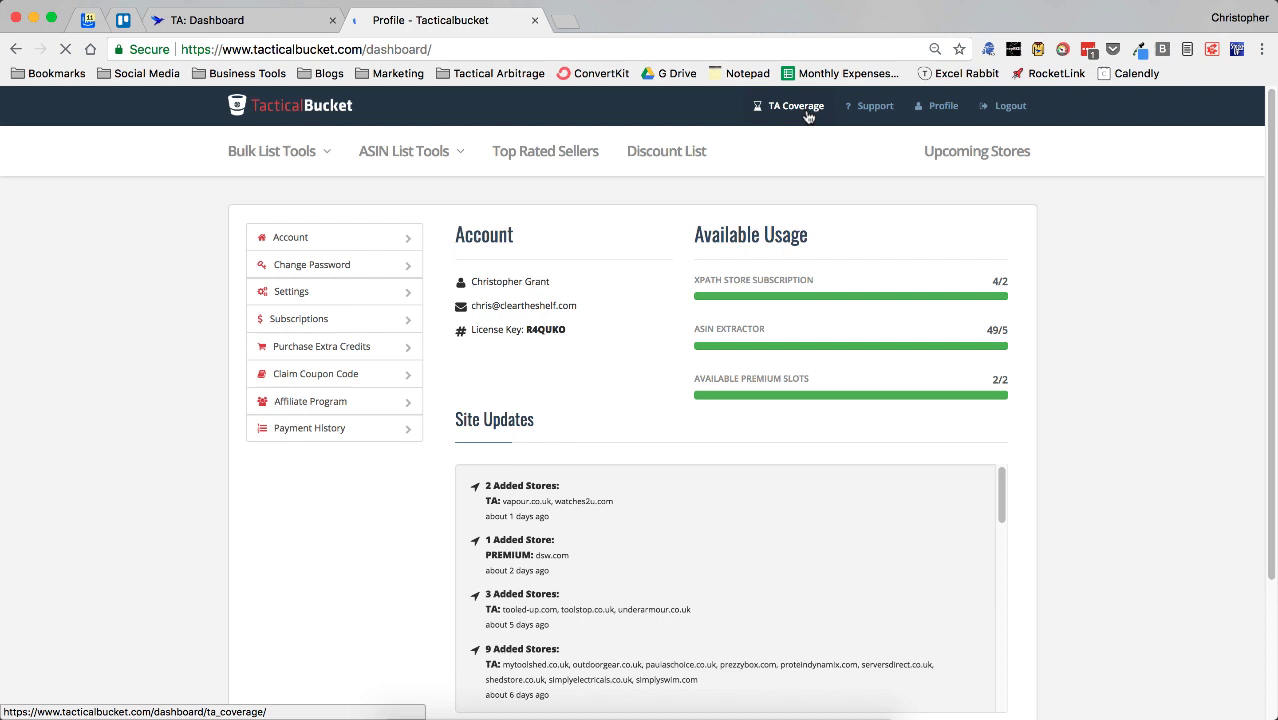
{"action": "left_click", "coordinate": [807, 112]}
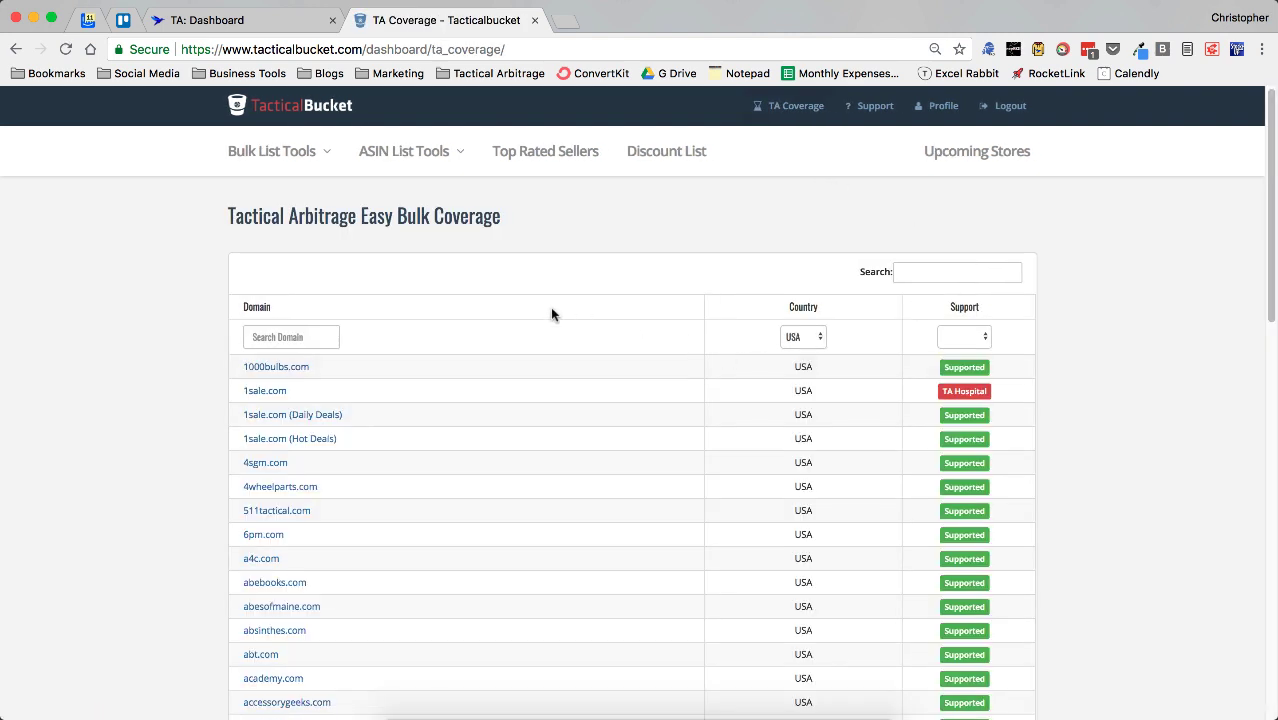
{"action": "scroll", "coordinate": [540, 335], "scroll_direction": "down", "scroll_amount": 10}
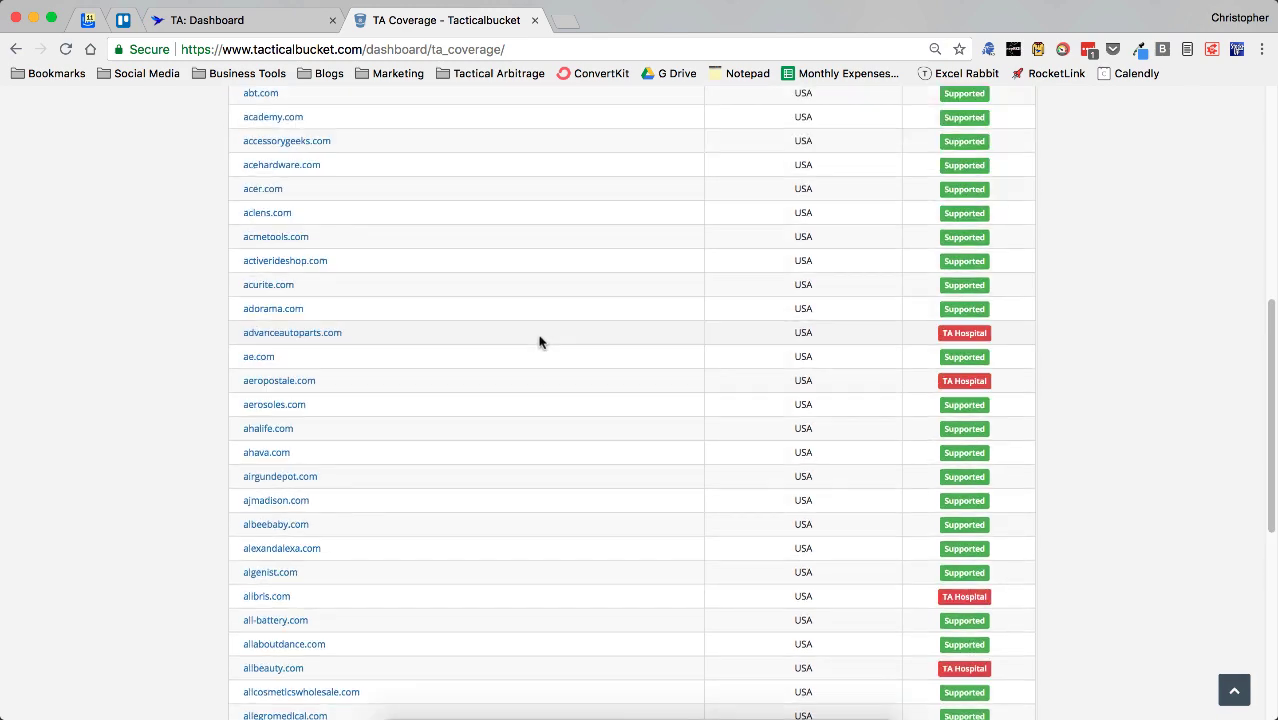
{"action": "scroll", "coordinate": [540, 342], "scroll_direction": "down", "scroll_amount": 9}
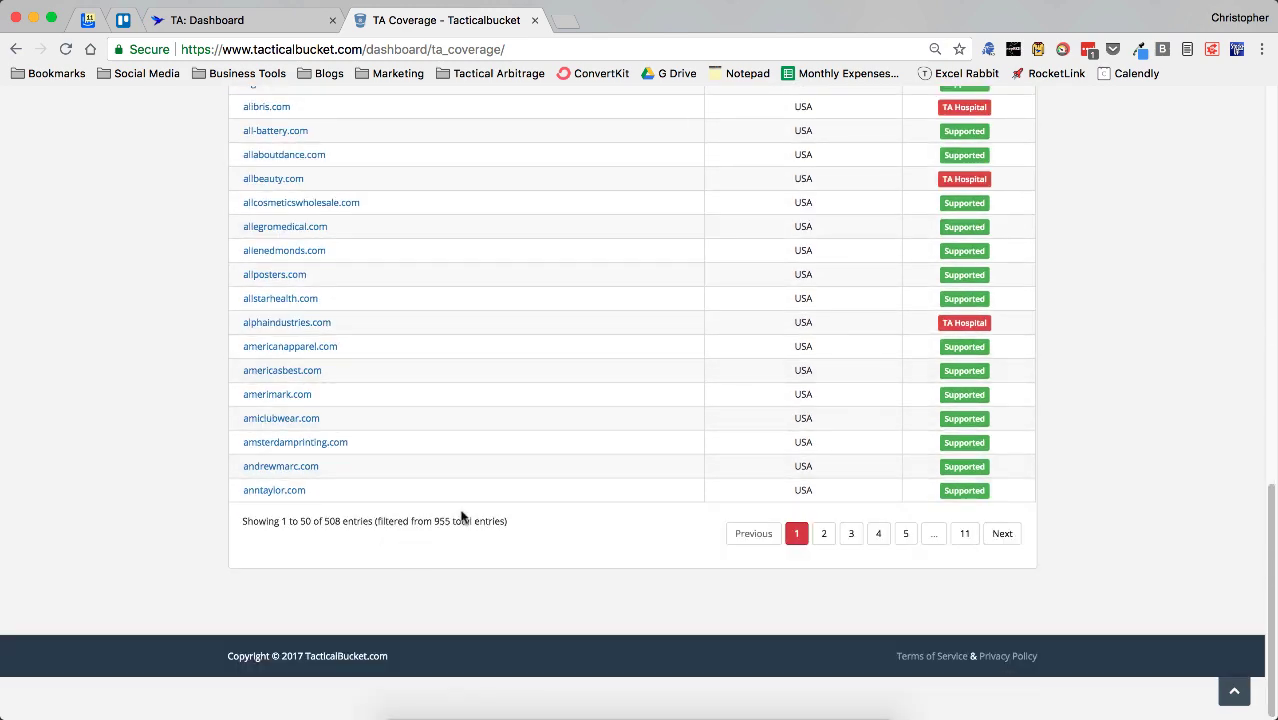
{"action": "scroll", "coordinate": [462, 515], "scroll_direction": "up", "scroll_amount": 19}
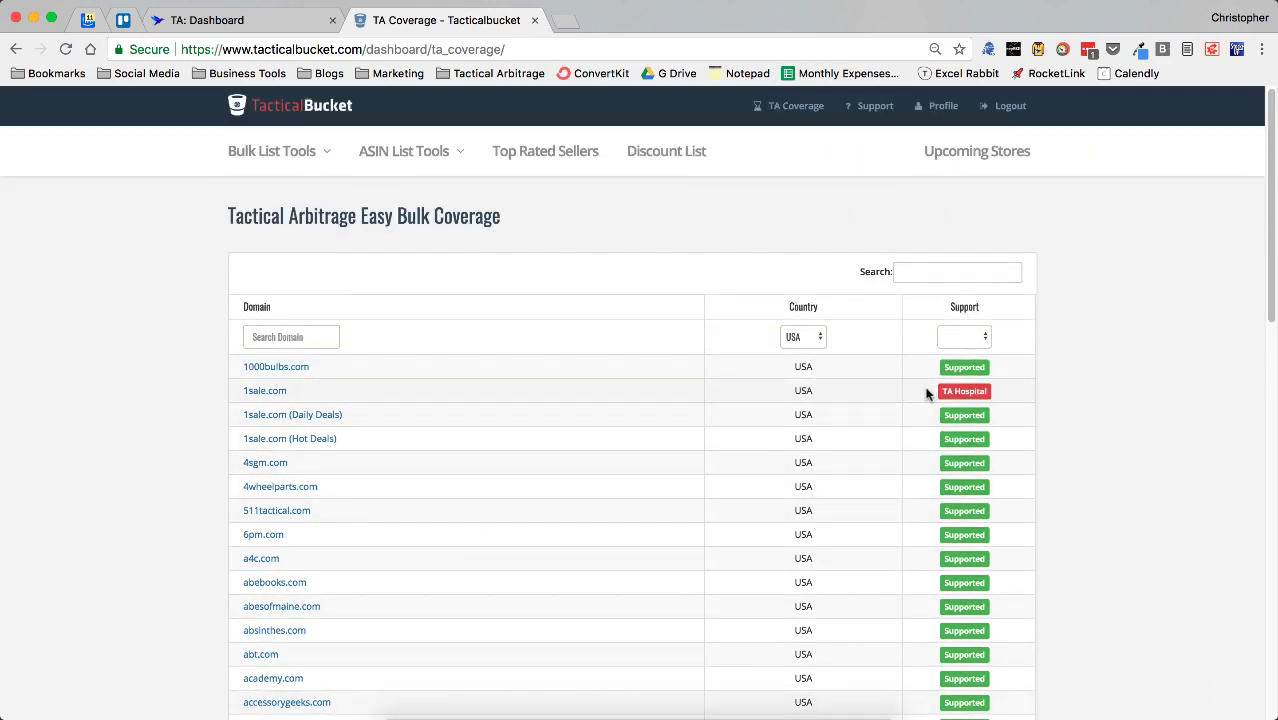
{"action": "scroll", "coordinate": [700, 462], "scroll_direction": "down", "scroll_amount": 3}
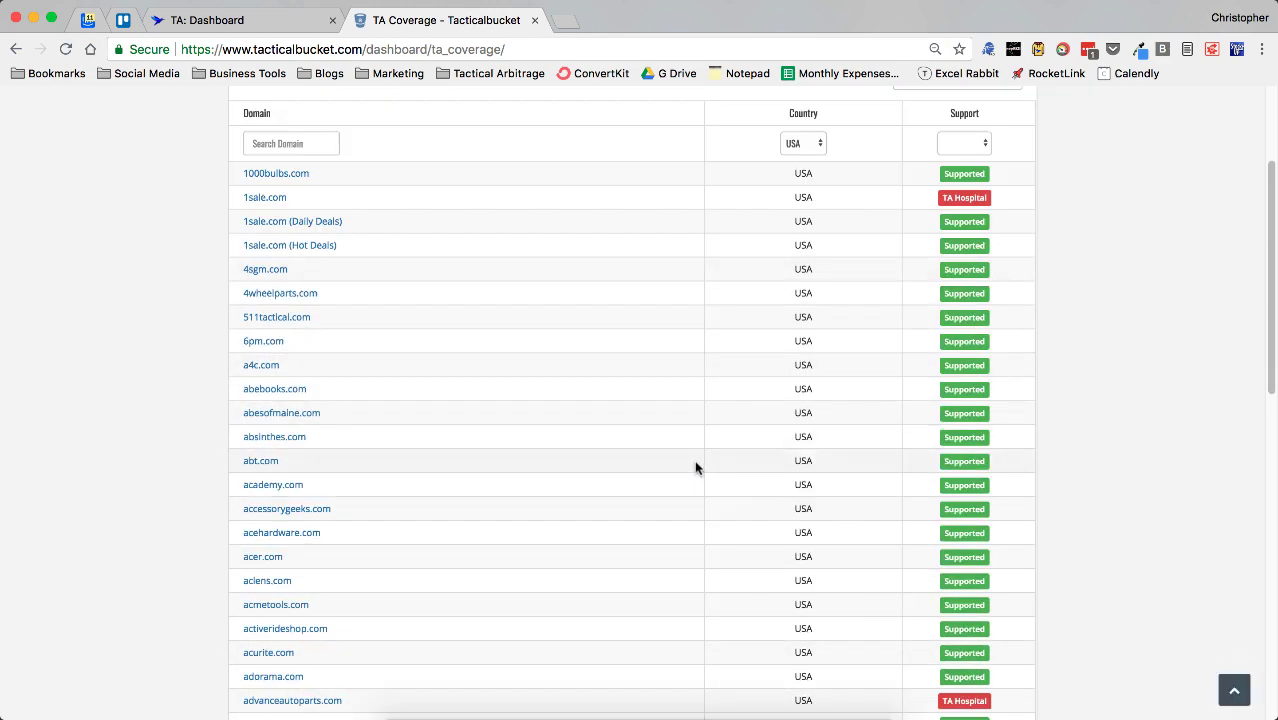
{"action": "scroll", "coordinate": [692, 465], "scroll_direction": "down", "scroll_amount": 10}
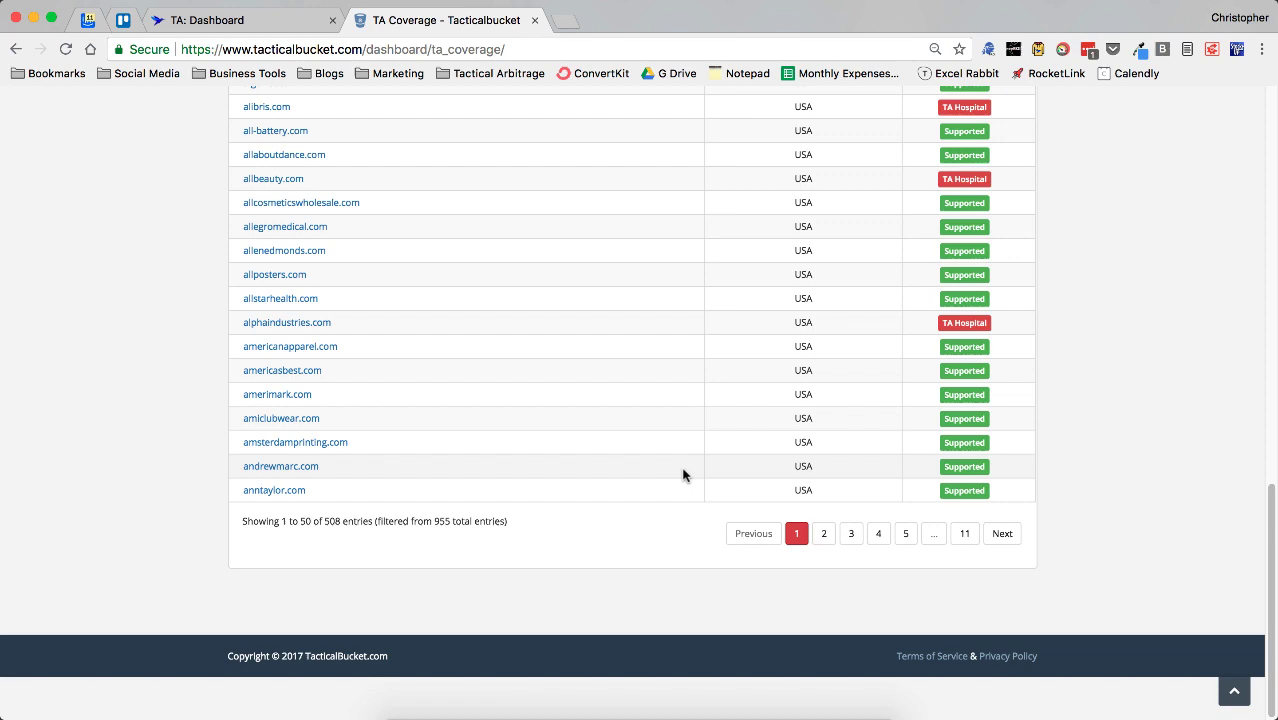
{"action": "scroll", "coordinate": [683, 475], "scroll_direction": "up", "scroll_amount": 15}
{"action": "scroll", "coordinate": [679, 472], "scroll_direction": "down", "scroll_amount": 15}
{"action": "scroll", "coordinate": [465, 519], "scroll_direction": "up", "scroll_amount": 15}
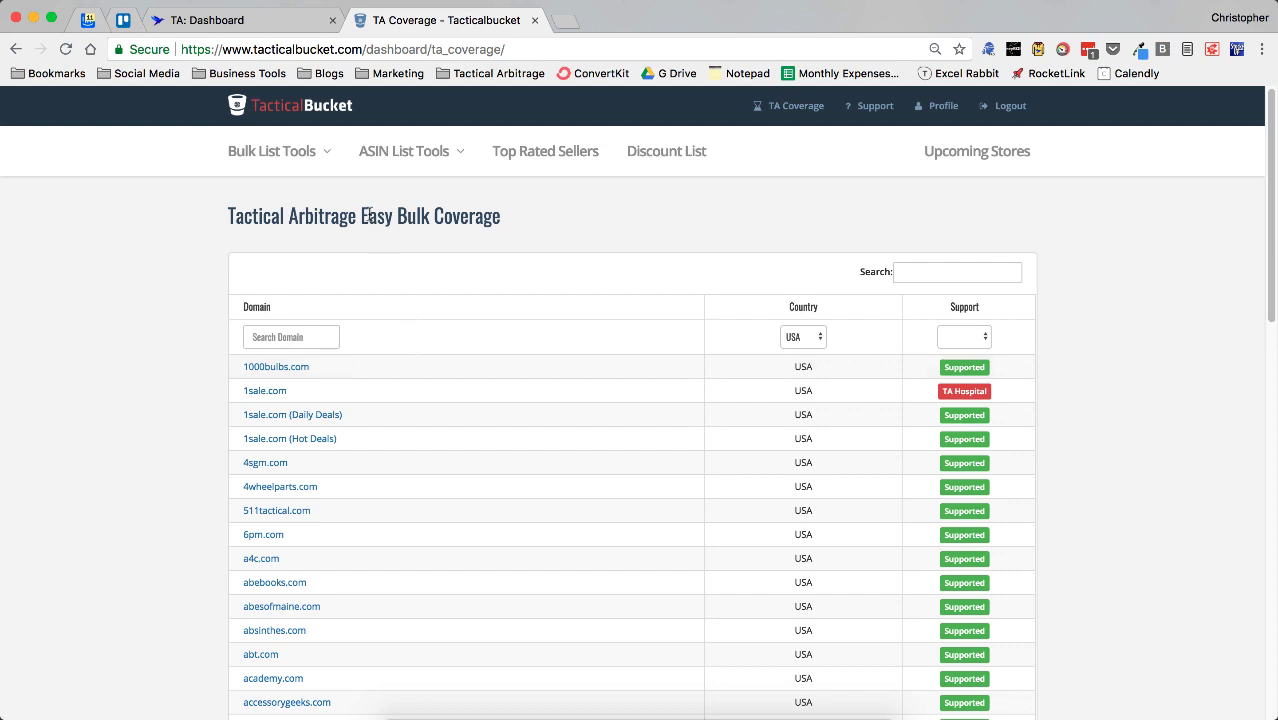
- Open Bulk List Tools > Product Search XPATHs and scroll down to the atbbq.com row
{"action": "left_click", "coordinate": [327, 160]}
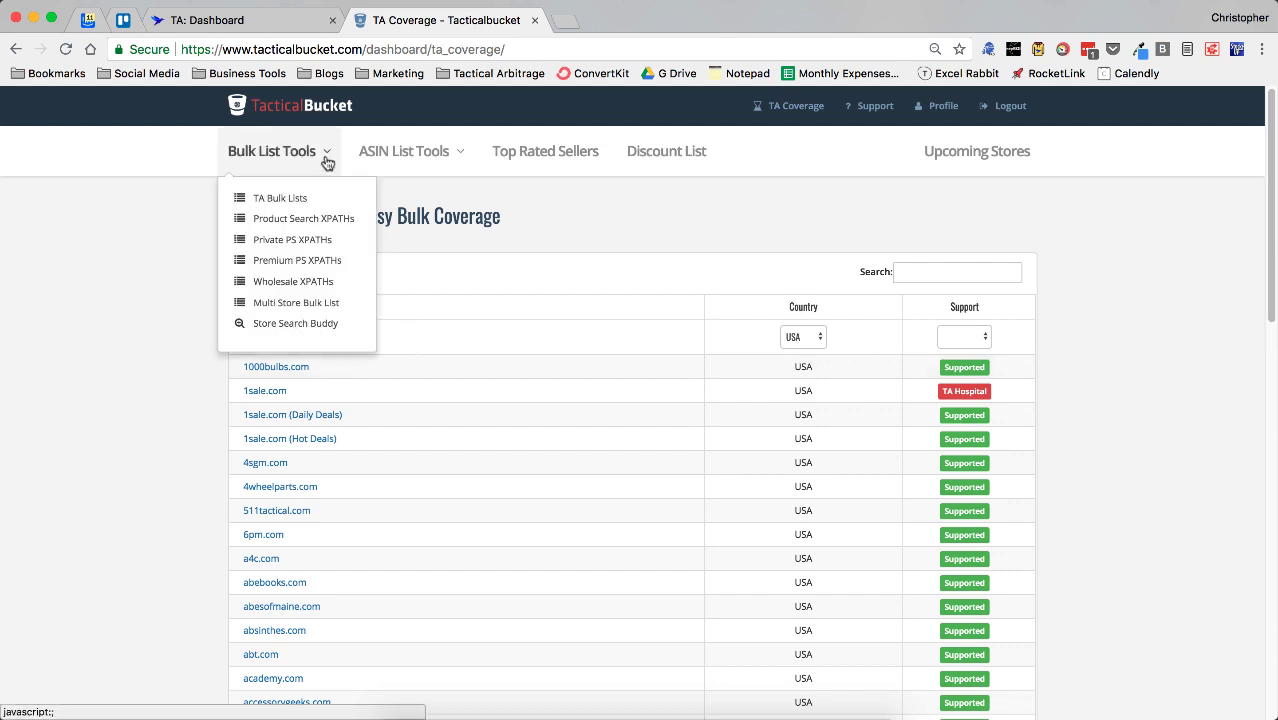
{"action": "left_click", "coordinate": [305, 220]}
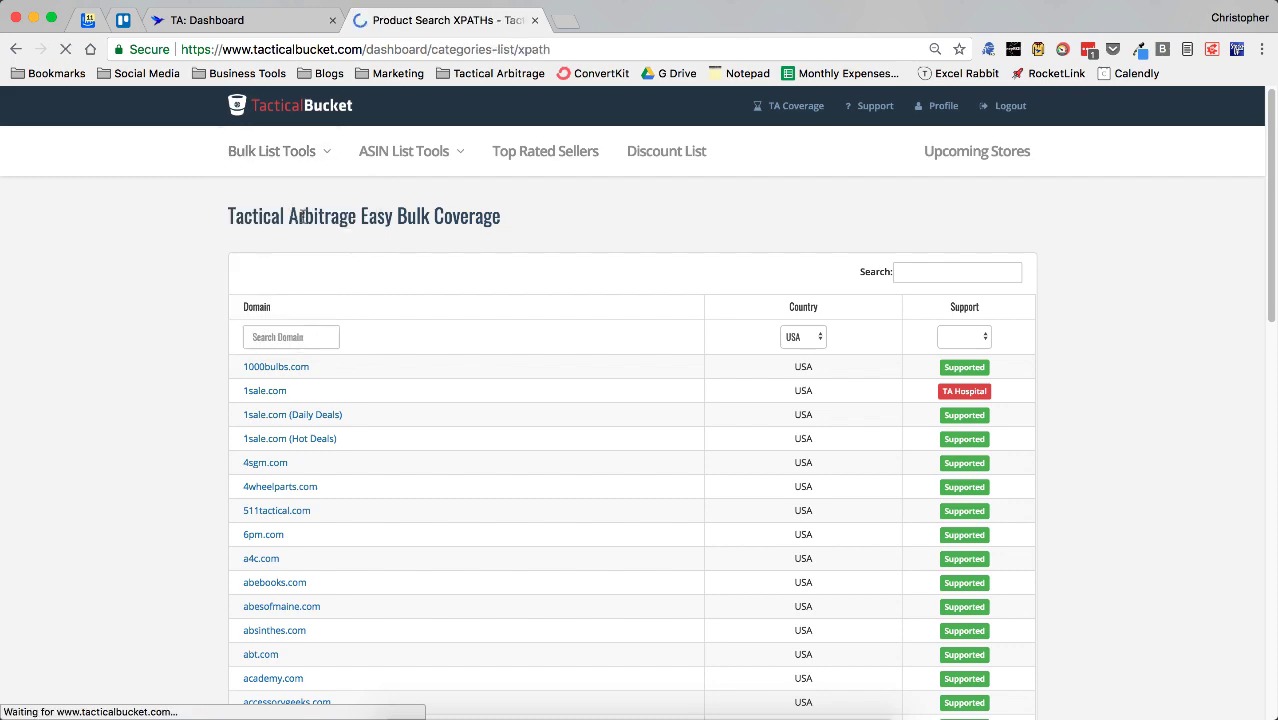
{"action": "scroll", "coordinate": [717, 380], "scroll_direction": "down", "scroll_amount": 5}
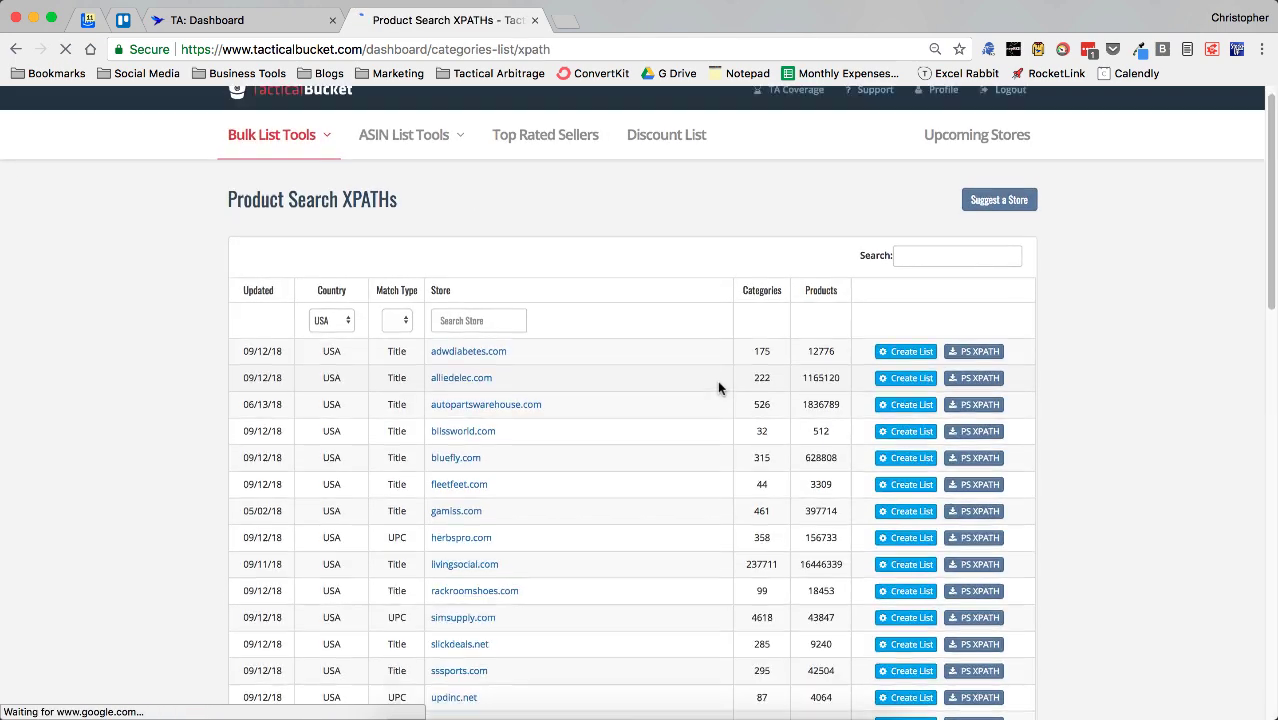
{"action": "scroll", "coordinate": [636, 380], "scroll_direction": "down", "scroll_amount": 15}
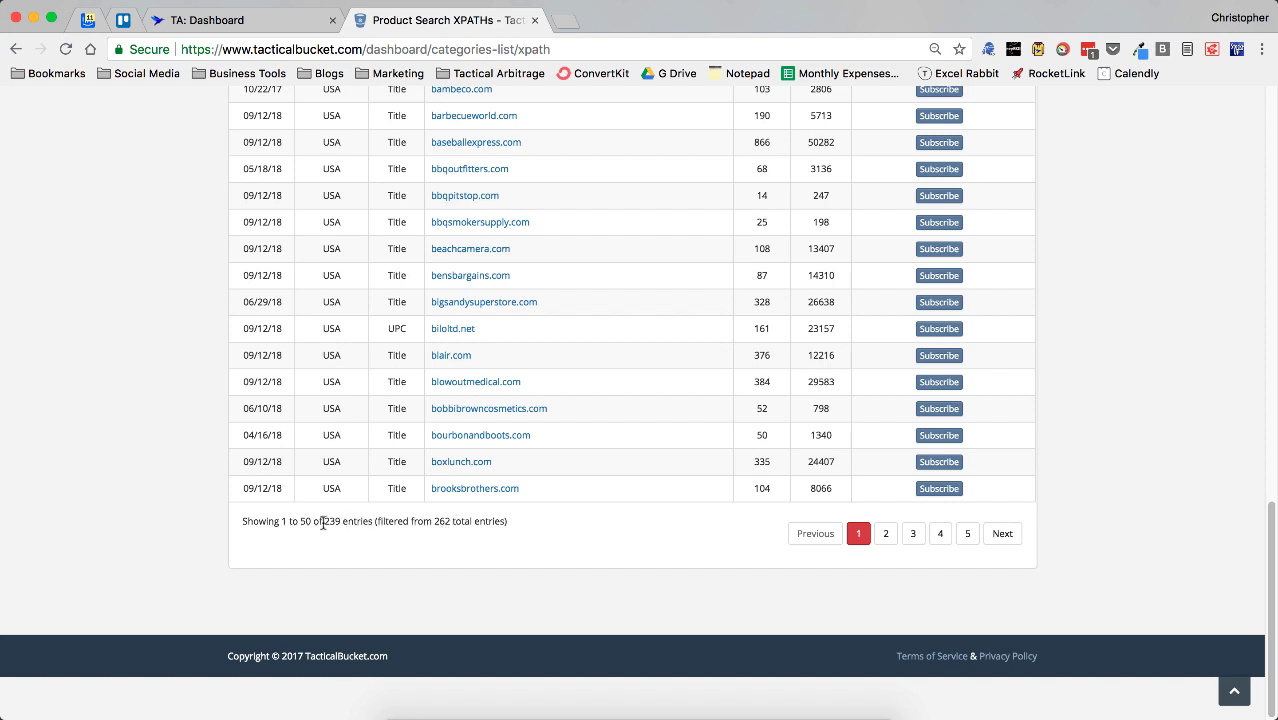
{"action": "scroll", "coordinate": [579, 505], "scroll_direction": "up", "scroll_amount": 15}
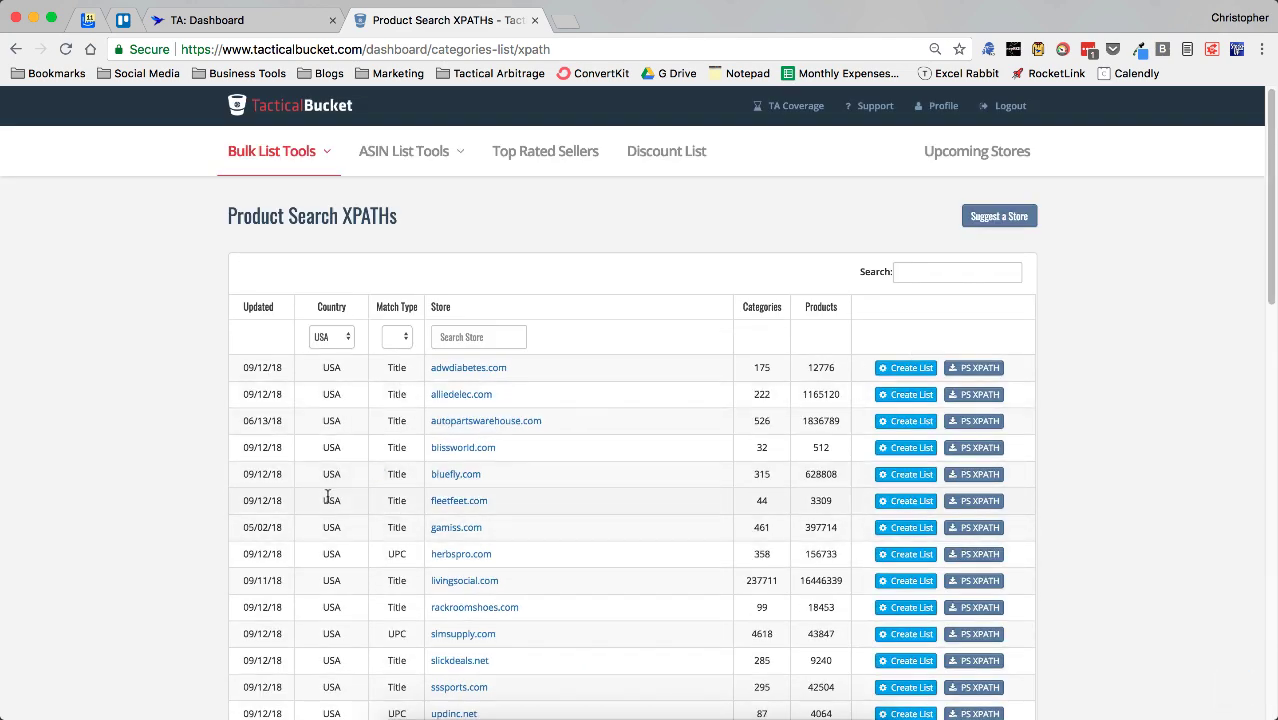
{"action": "scroll", "coordinate": [360, 512], "scroll_direction": "down", "scroll_amount": 15}
{"action": "scroll", "coordinate": [325, 508], "scroll_direction": "down", "scroll_amount": 3}
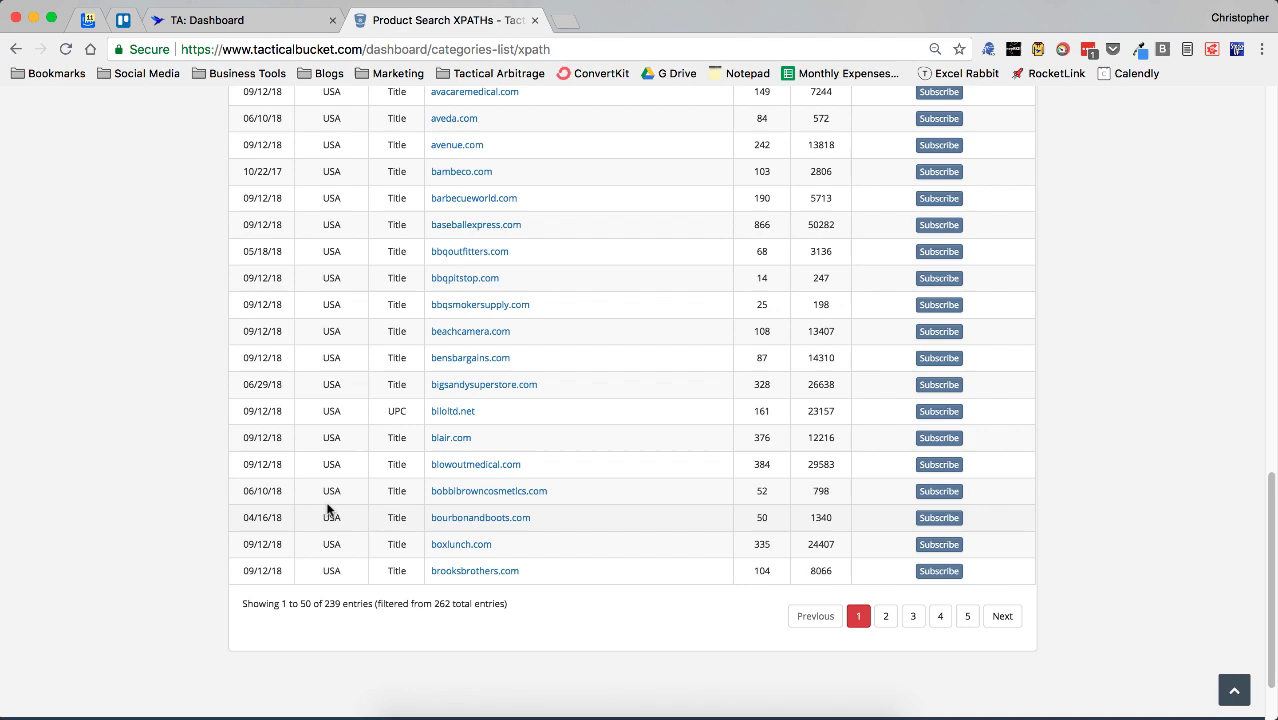
{"action": "scroll", "coordinate": [565, 516], "scroll_direction": "up", "scroll_amount": 15}
{"action": "scroll", "coordinate": [588, 519], "scroll_direction": "down", "scroll_amount": 5}
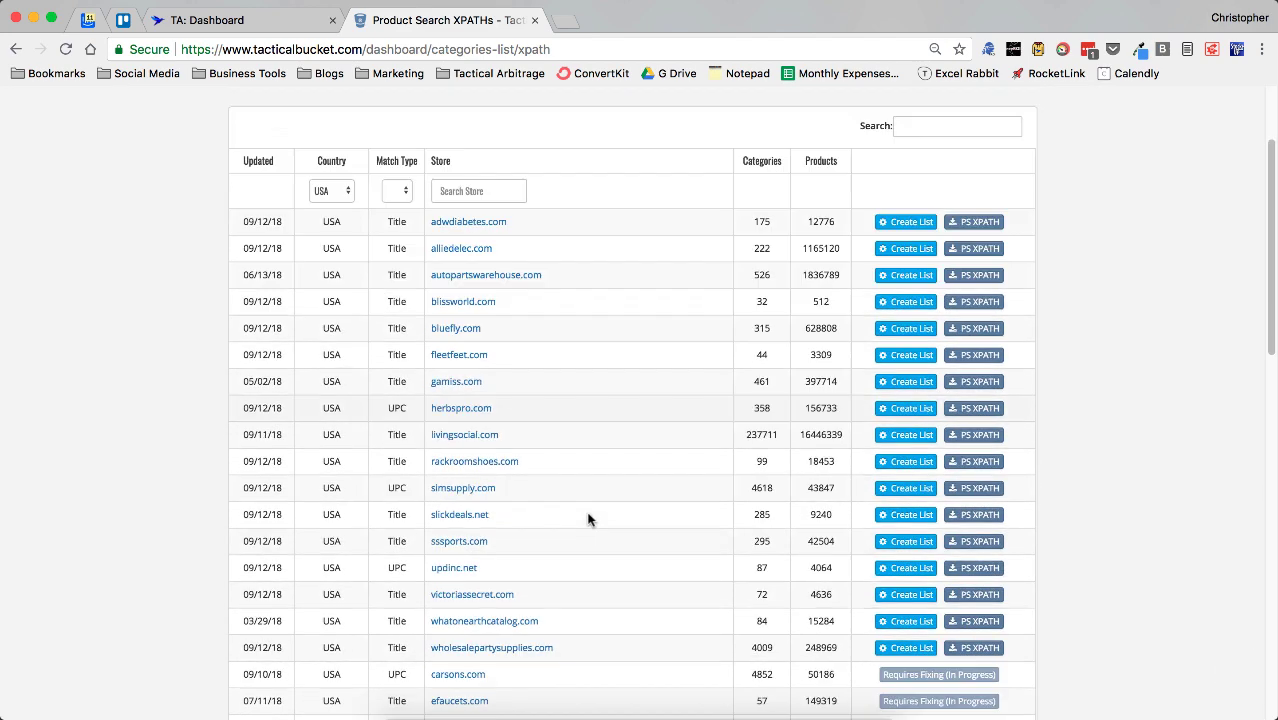
{"action": "scroll", "coordinate": [584, 518], "scroll_direction": "down", "scroll_amount": 4}
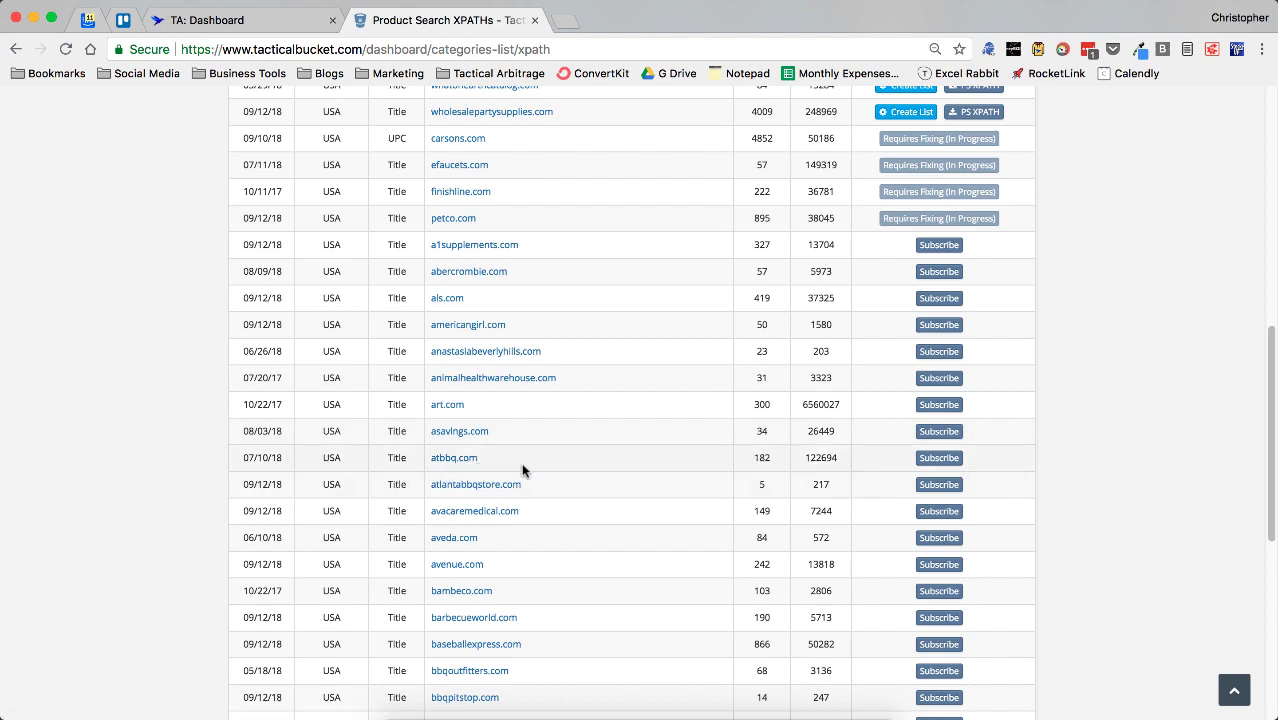
- Subscribe to the atbbq.com store and confirm the subscription
{"action": "left_click", "coordinate": [937, 460]}
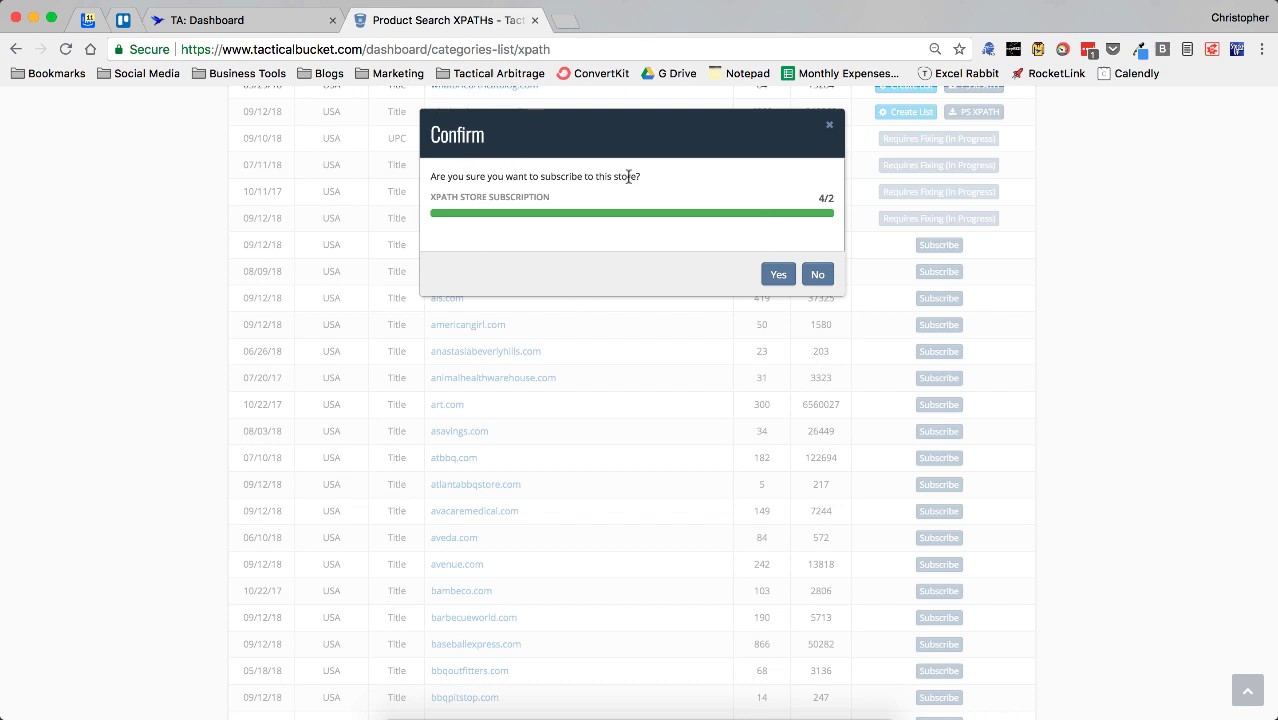
{"action": "left_click", "coordinate": [785, 283]}
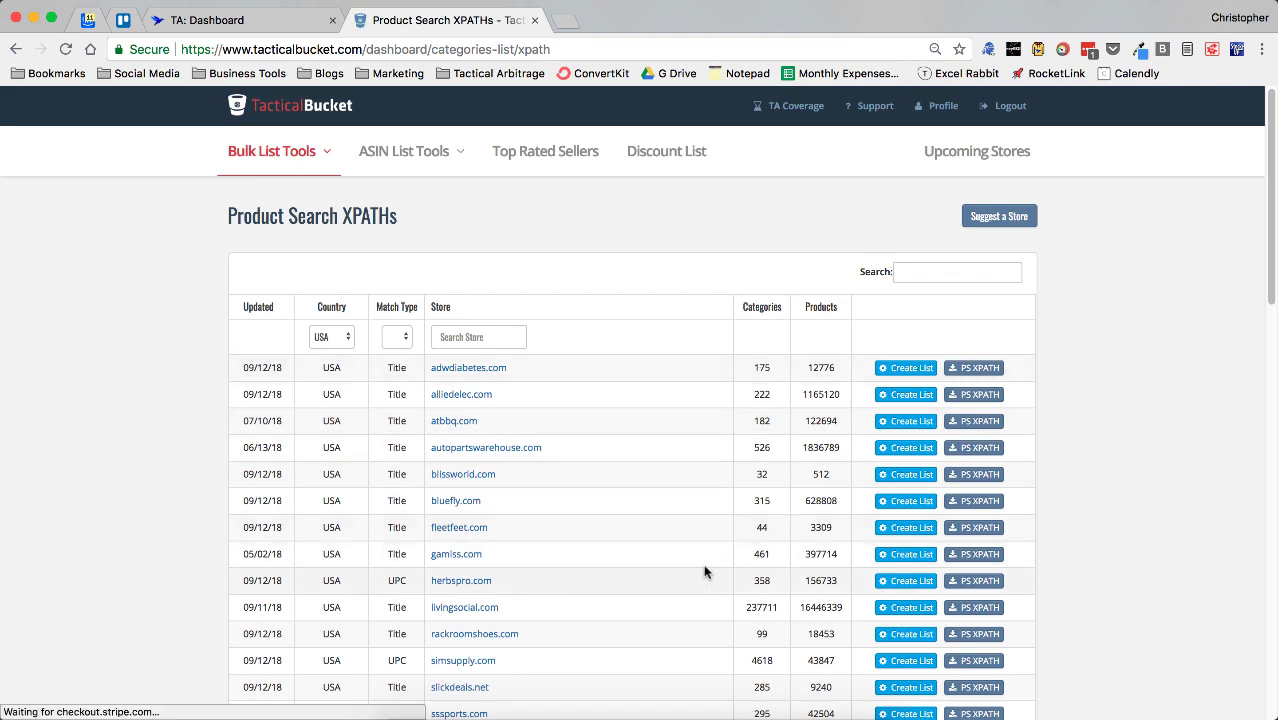
- Sort the stores by name, then by the action column so subscribed stores like atbbq.com lead
{"action": "scroll", "coordinate": [700, 565], "scroll_direction": "down", "scroll_amount": 3}
{"action": "scroll", "coordinate": [525, 580], "scroll_direction": "up", "scroll_amount": 1}
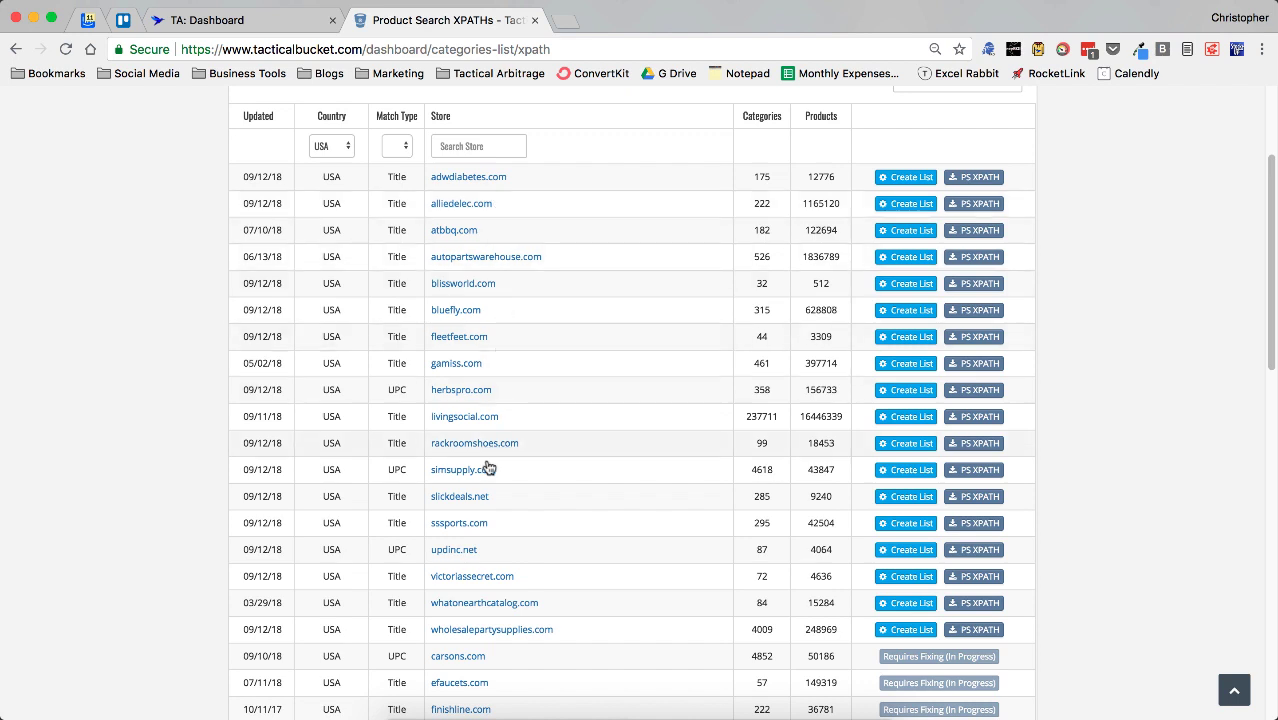
{"action": "left_click", "coordinate": [440, 116]}
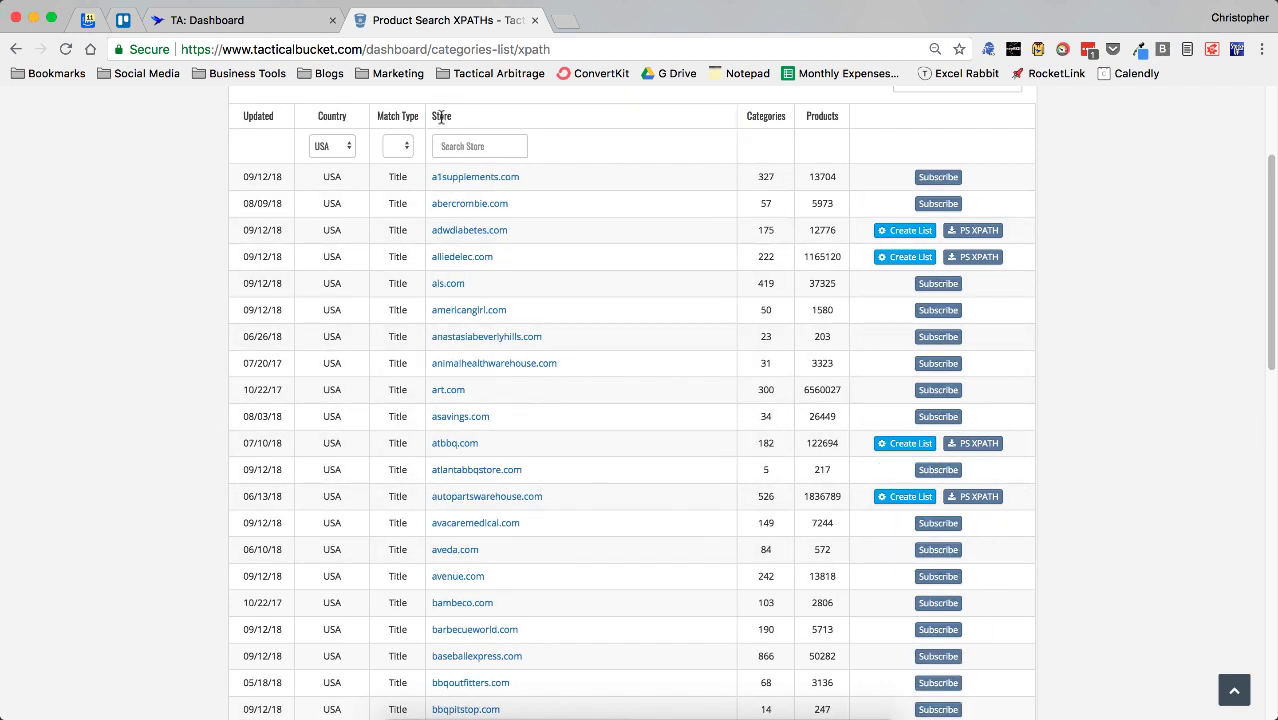
{"action": "left_click", "coordinate": [440, 116]}
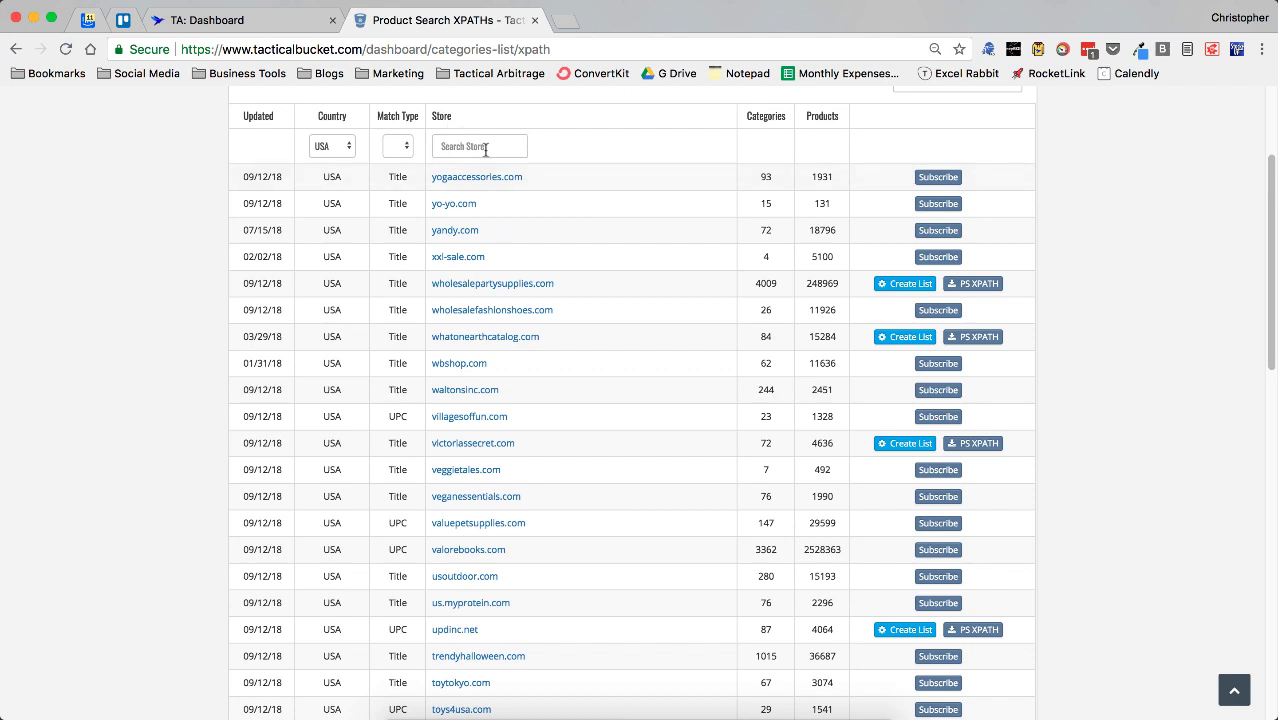
{"action": "left_click", "coordinate": [436, 115]}
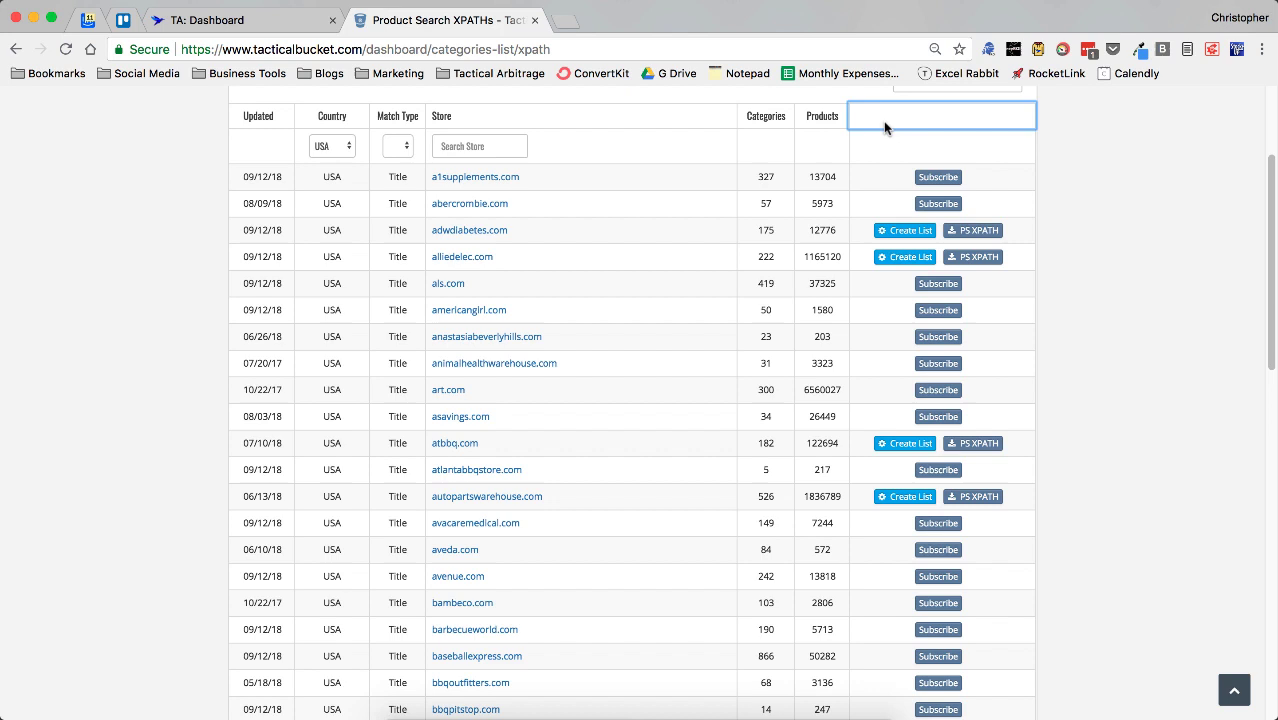
{"action": "left_click", "coordinate": [881, 120]}
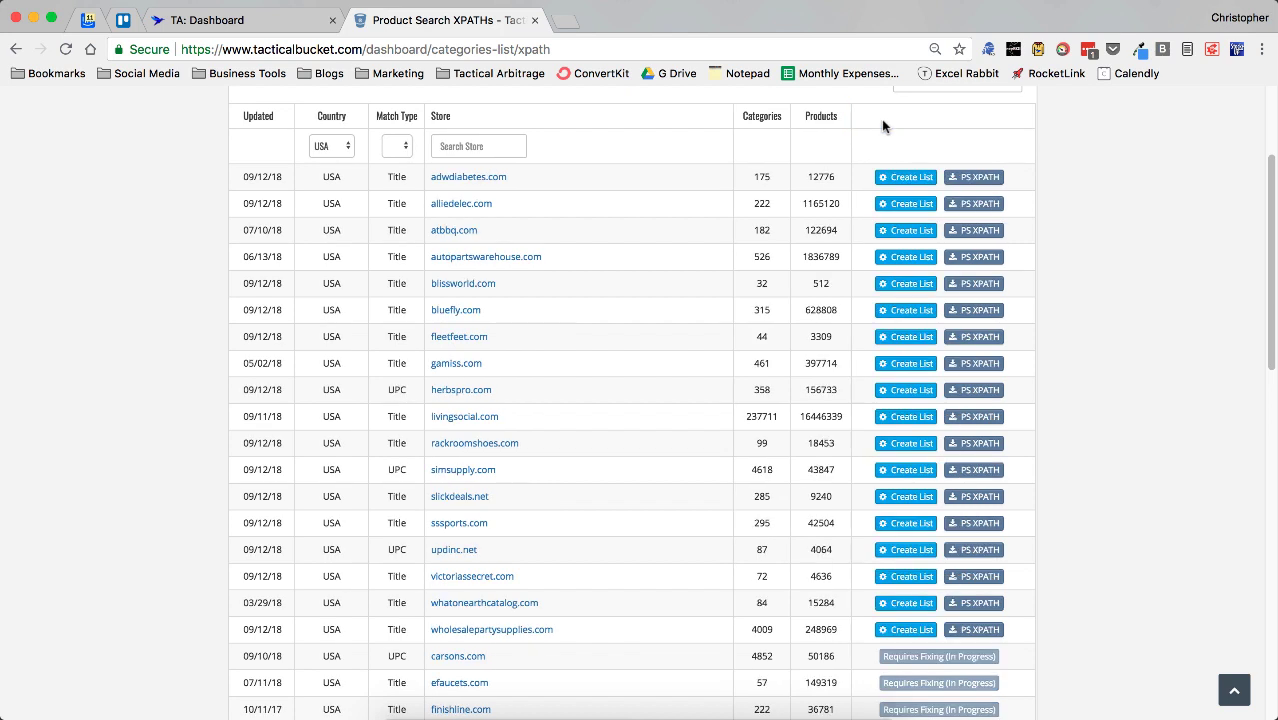
- Download the atbbq.com PS XPATH and save it as atbbq_com.csv
{"action": "left_click", "coordinate": [968, 232]}
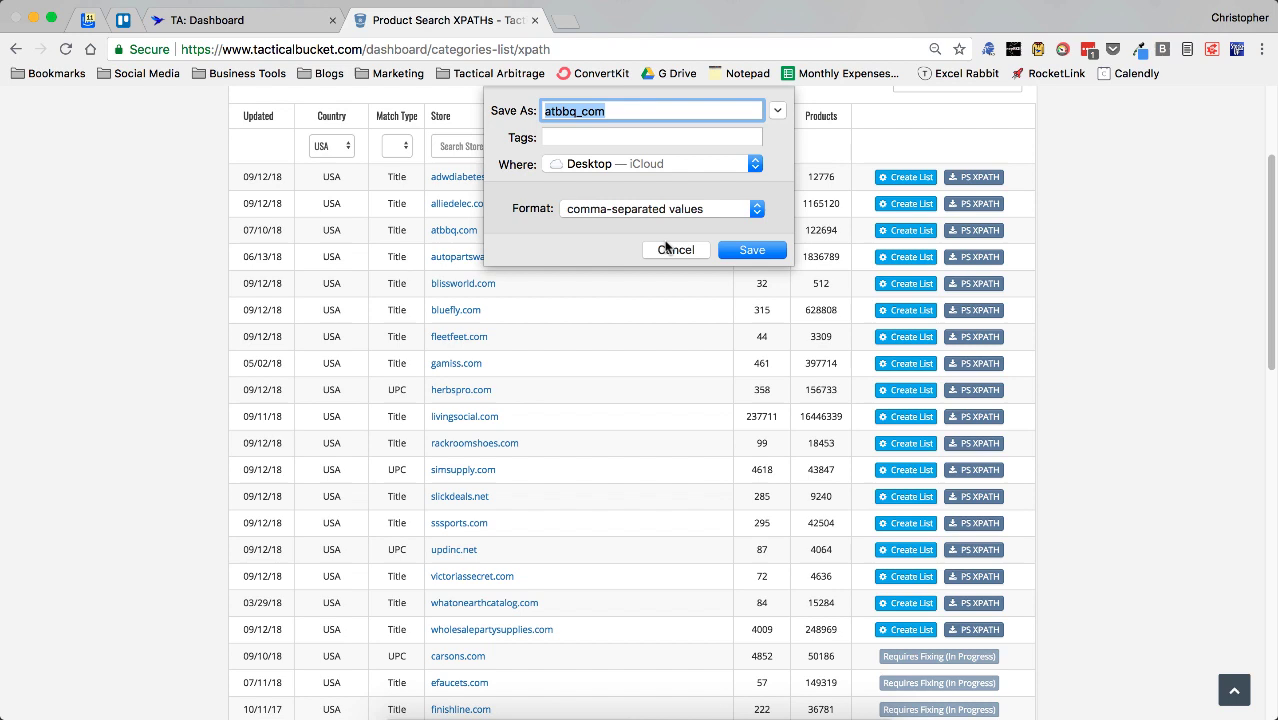
{"action": "left_click", "coordinate": [751, 251]}
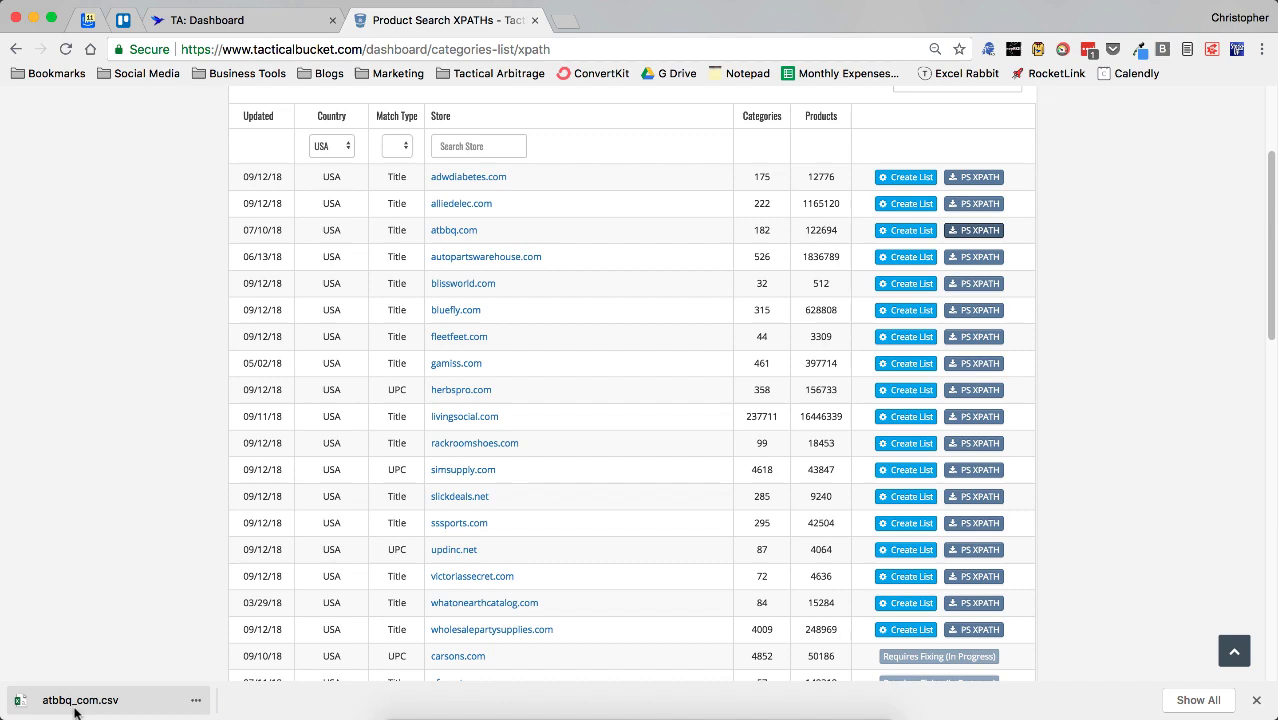
- In Tactical Arbitrage, go to Settings > Advanced User and start a new domain rule
{"action": "left_click", "coordinate": [253, 30]}
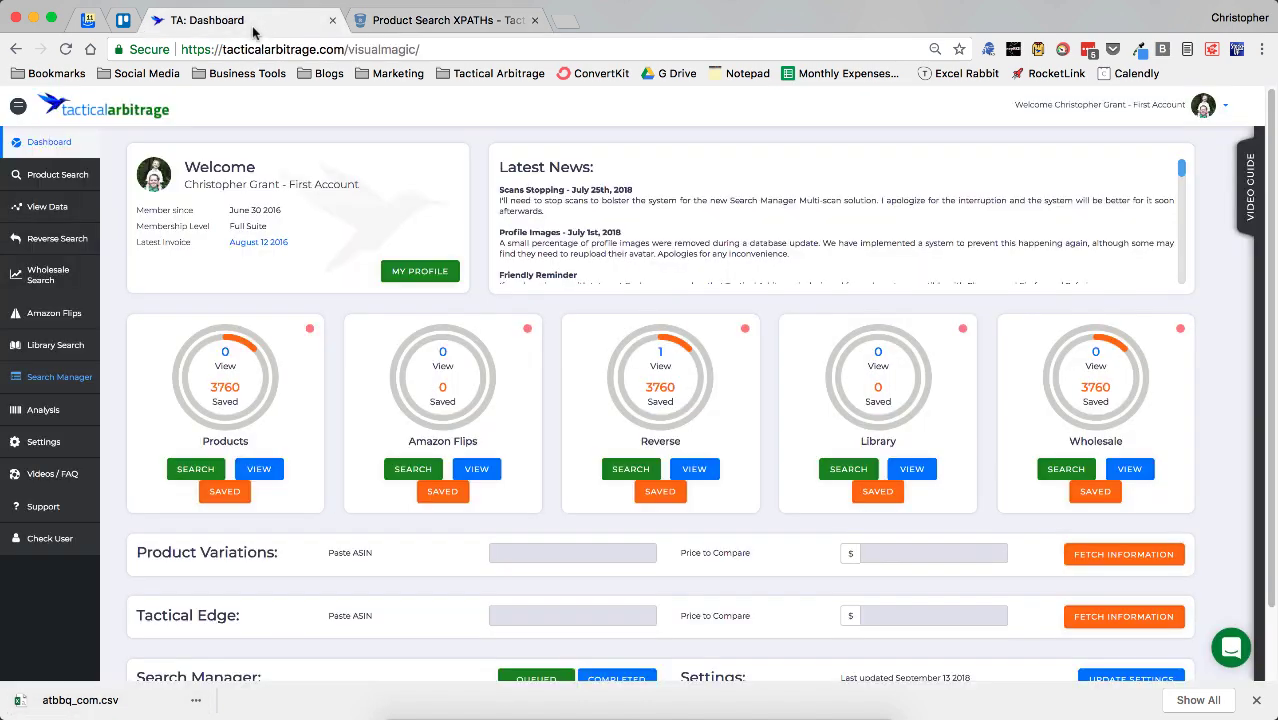
{"action": "left_click", "coordinate": [46, 450]}
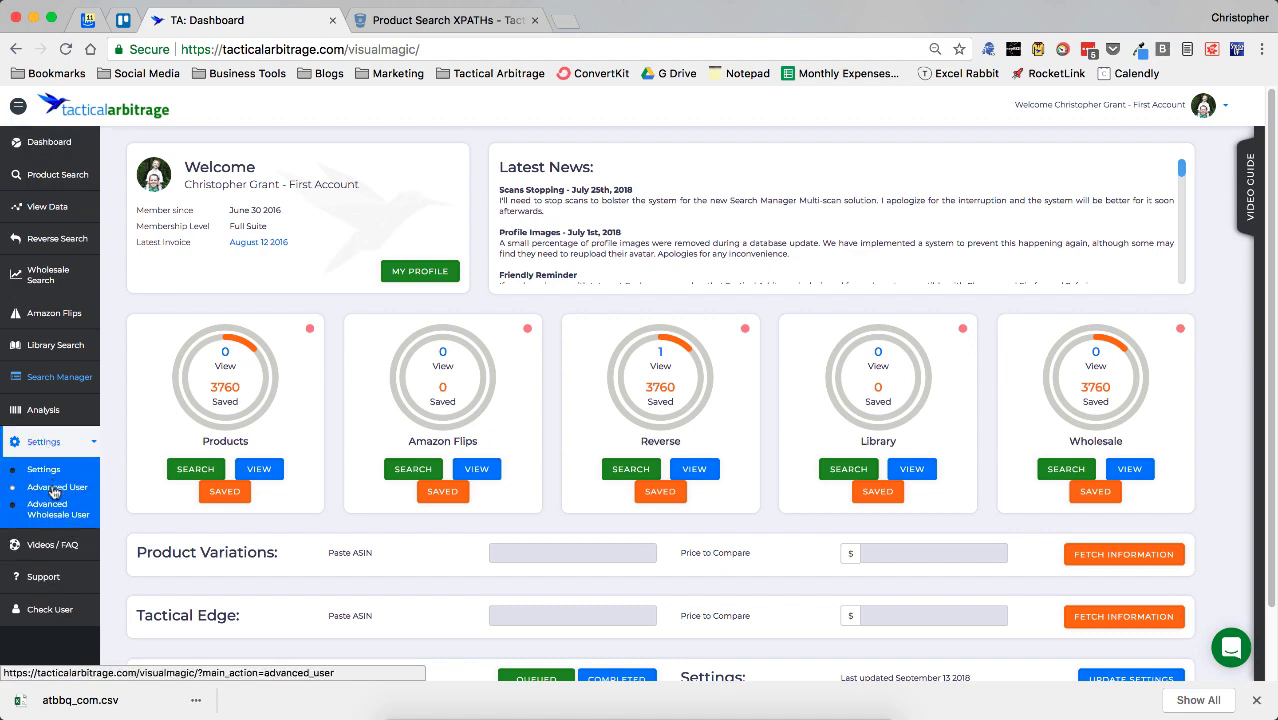
{"action": "left_click", "coordinate": [55, 488]}
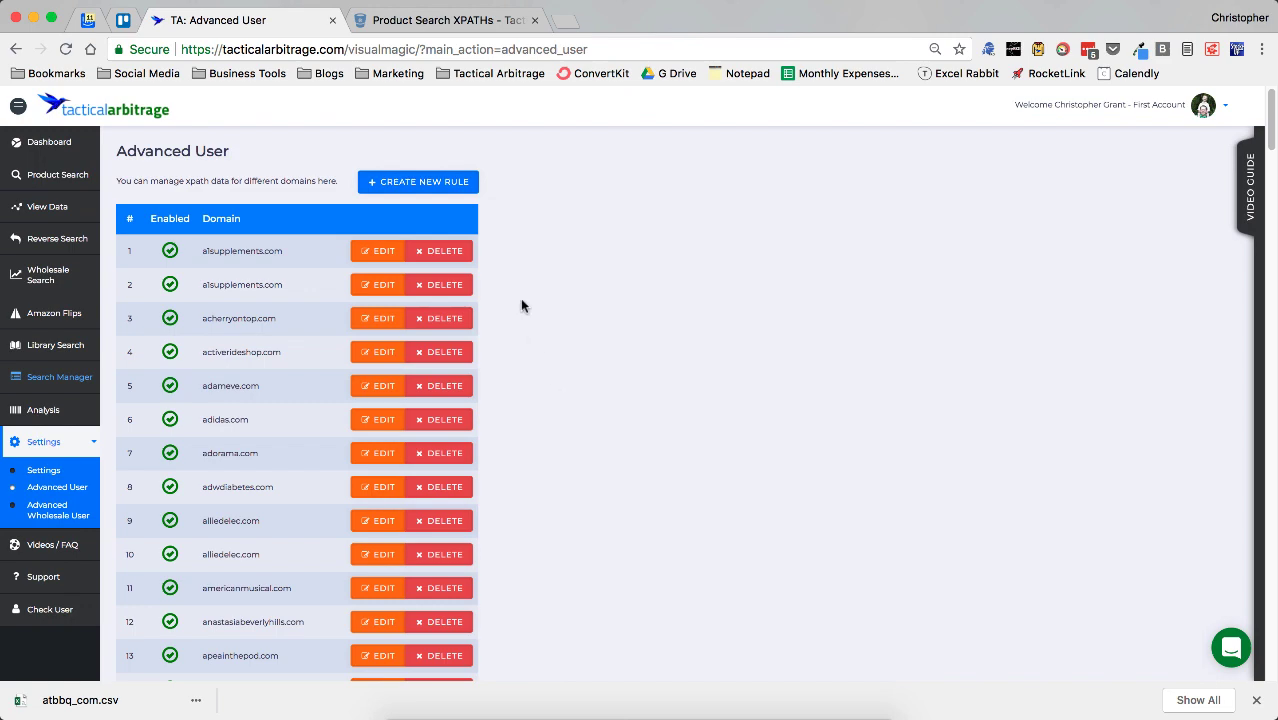
{"action": "left_click", "coordinate": [423, 184]}
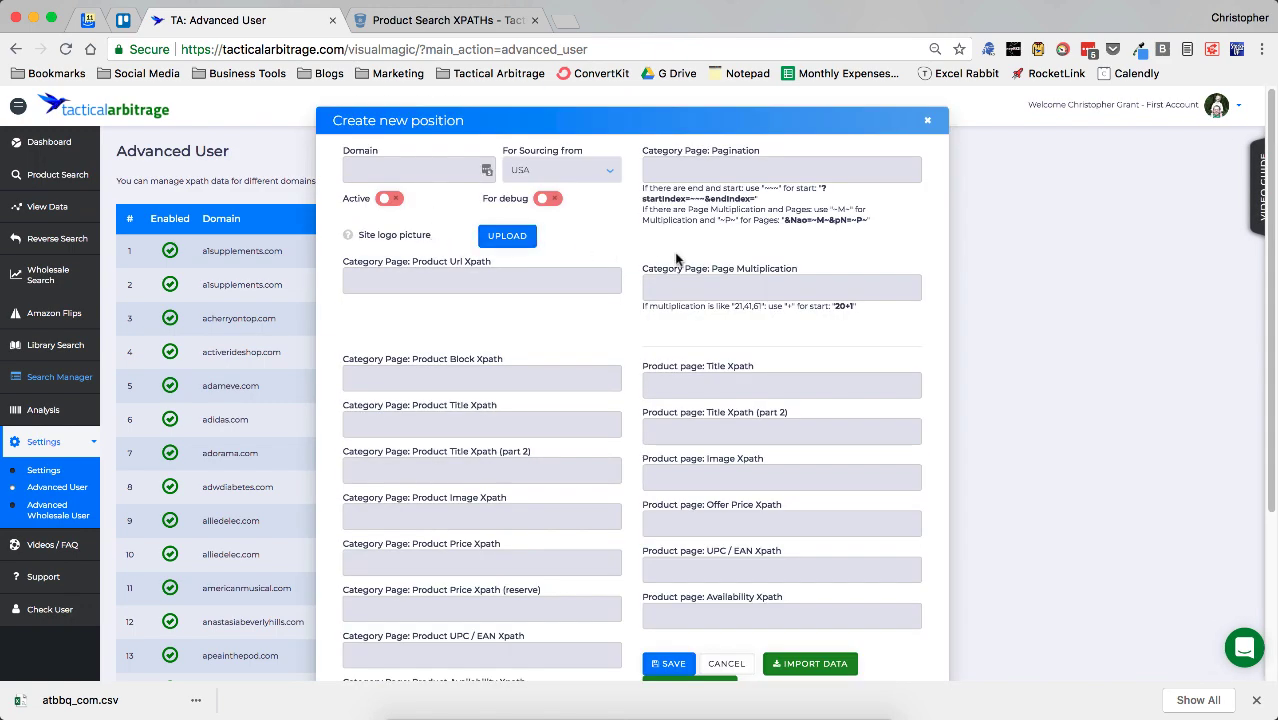
- Import atbbq_com.csv from the Desktop into the rule's XPath fields
{"action": "scroll", "coordinate": [686, 260], "scroll_direction": "down", "scroll_amount": 1}
{"action": "left_click", "coordinate": [813, 601]}
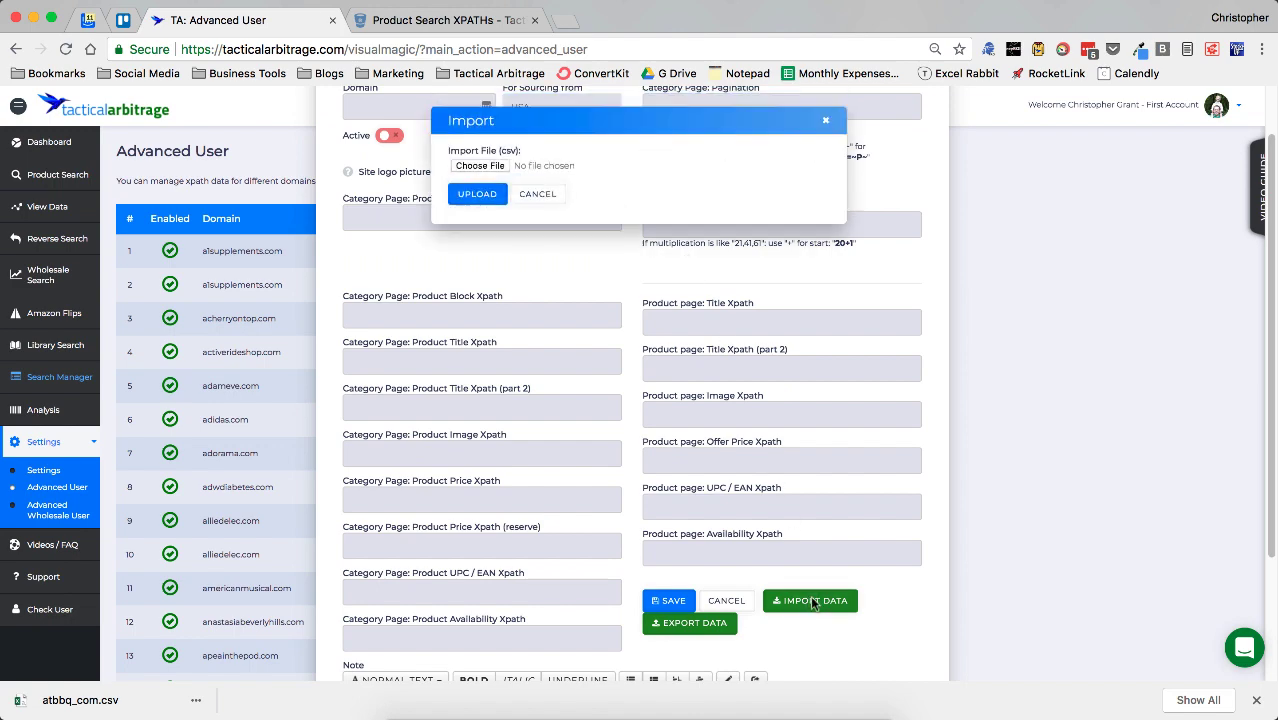
{"action": "left_click", "coordinate": [484, 166]}
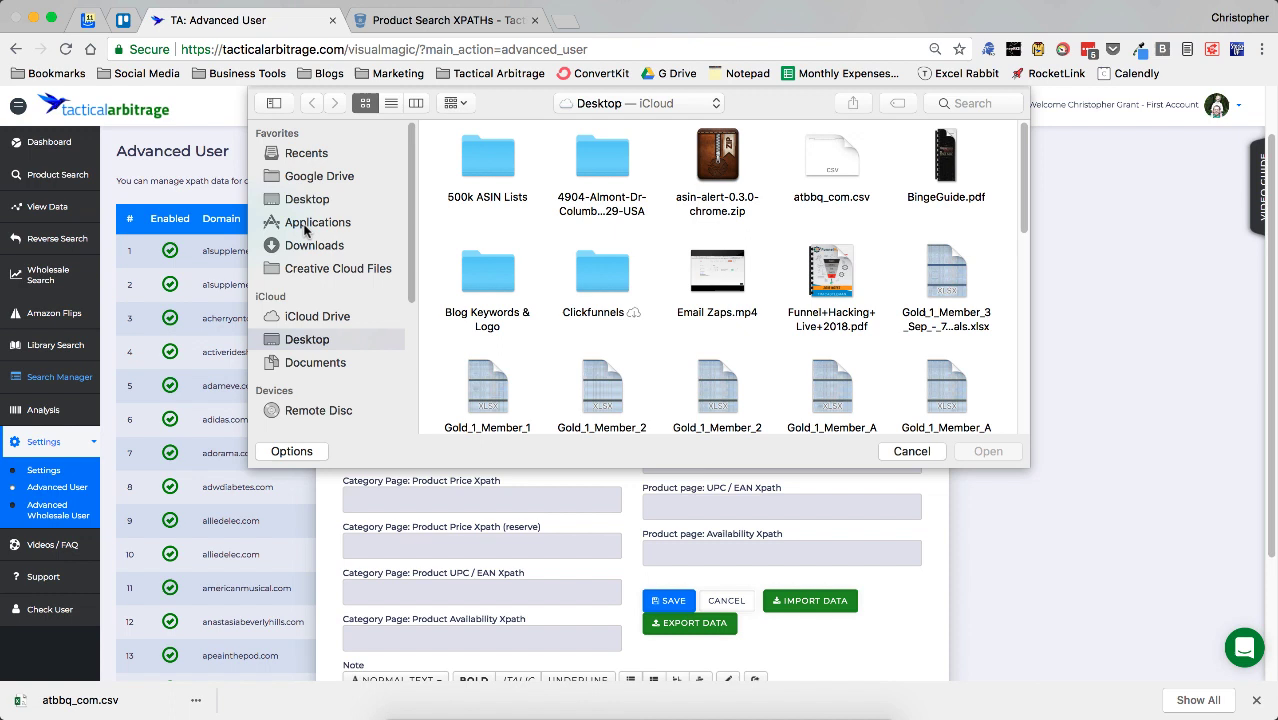
{"action": "left_click", "coordinate": [306, 203]}
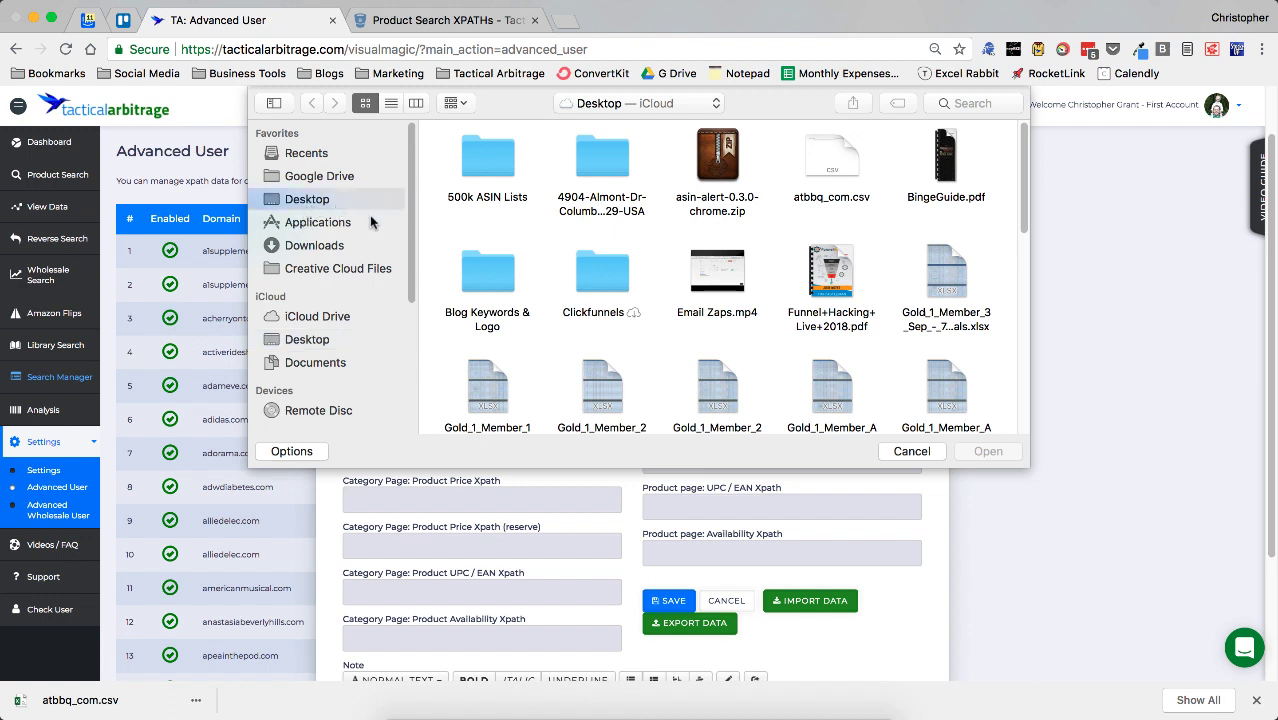
{"action": "left_click", "coordinate": [826, 165]}
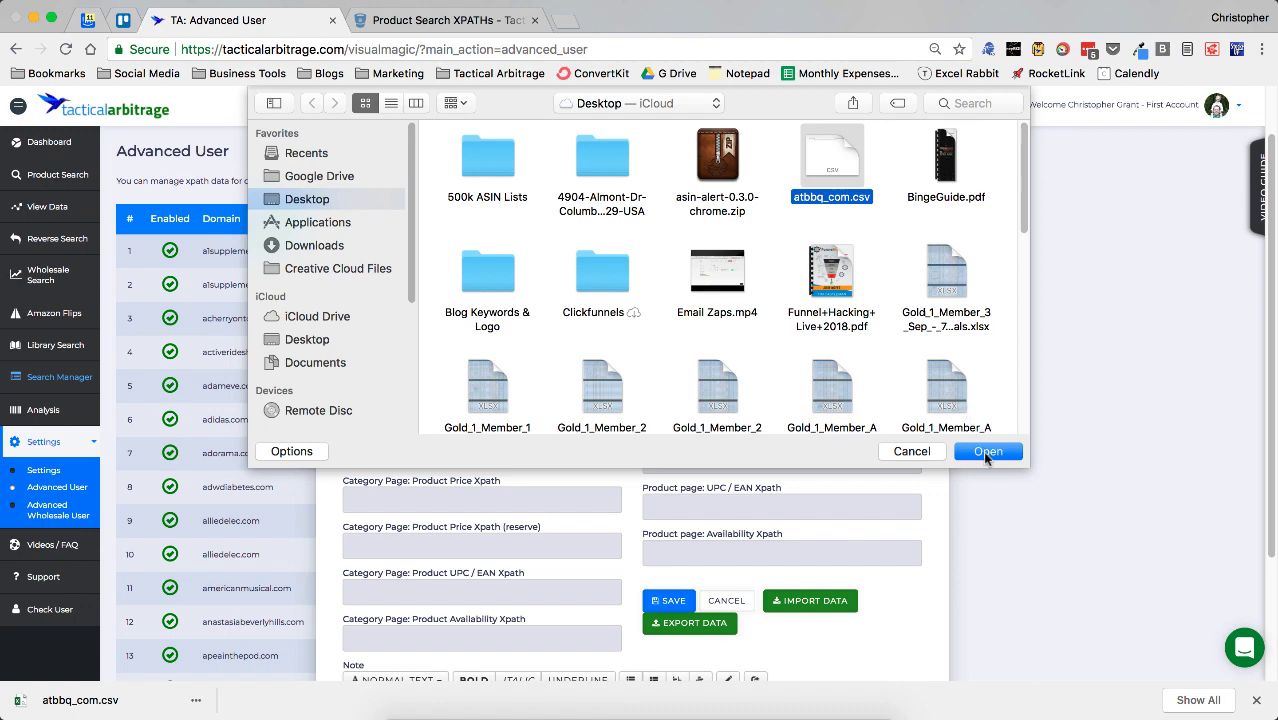
{"action": "left_click", "coordinate": [986, 452]}
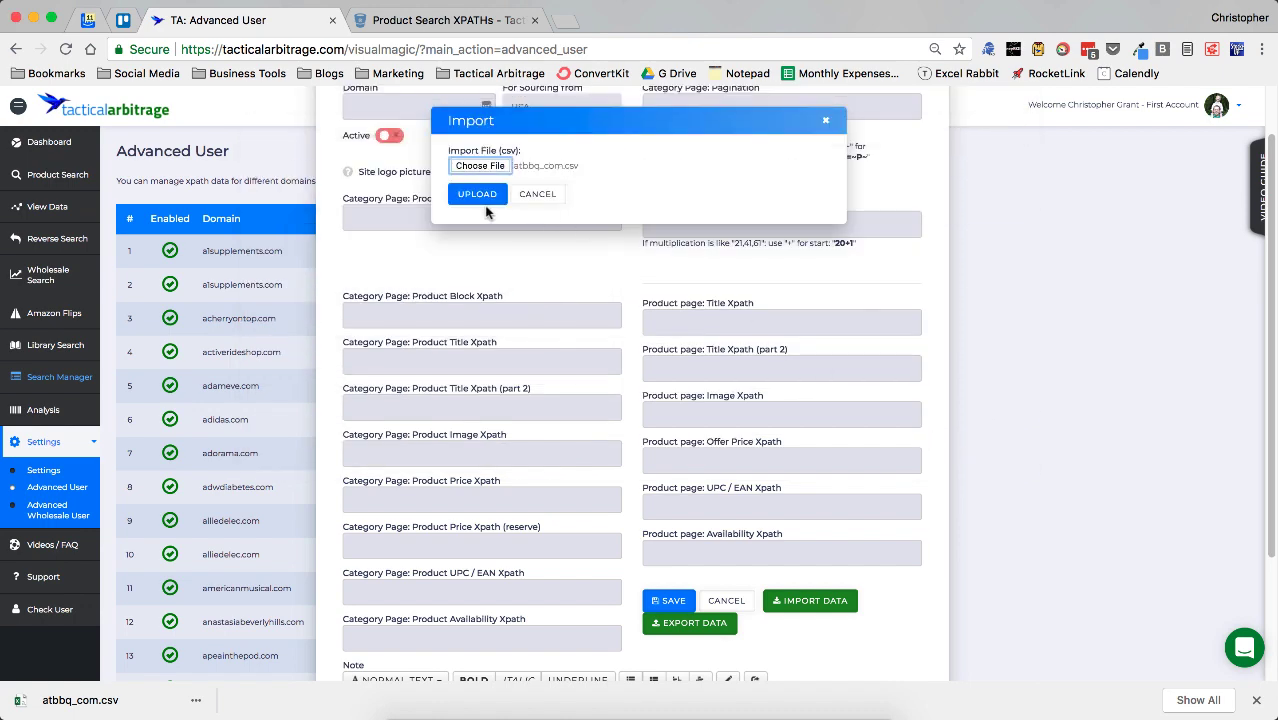
{"action": "left_click", "coordinate": [477, 195]}
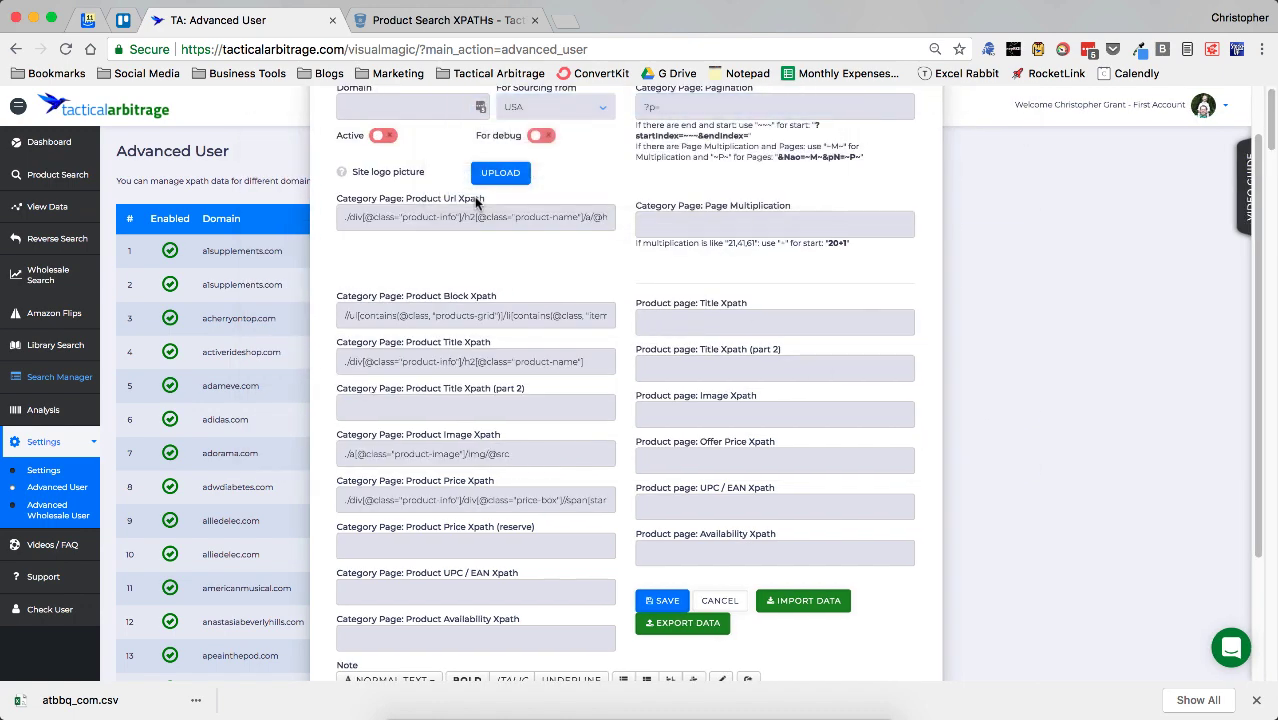
- Set the rule's domain to atbbq.com and switch it to Active
{"action": "scroll", "coordinate": [583, 261], "scroll_direction": "down", "scroll_amount": 2}
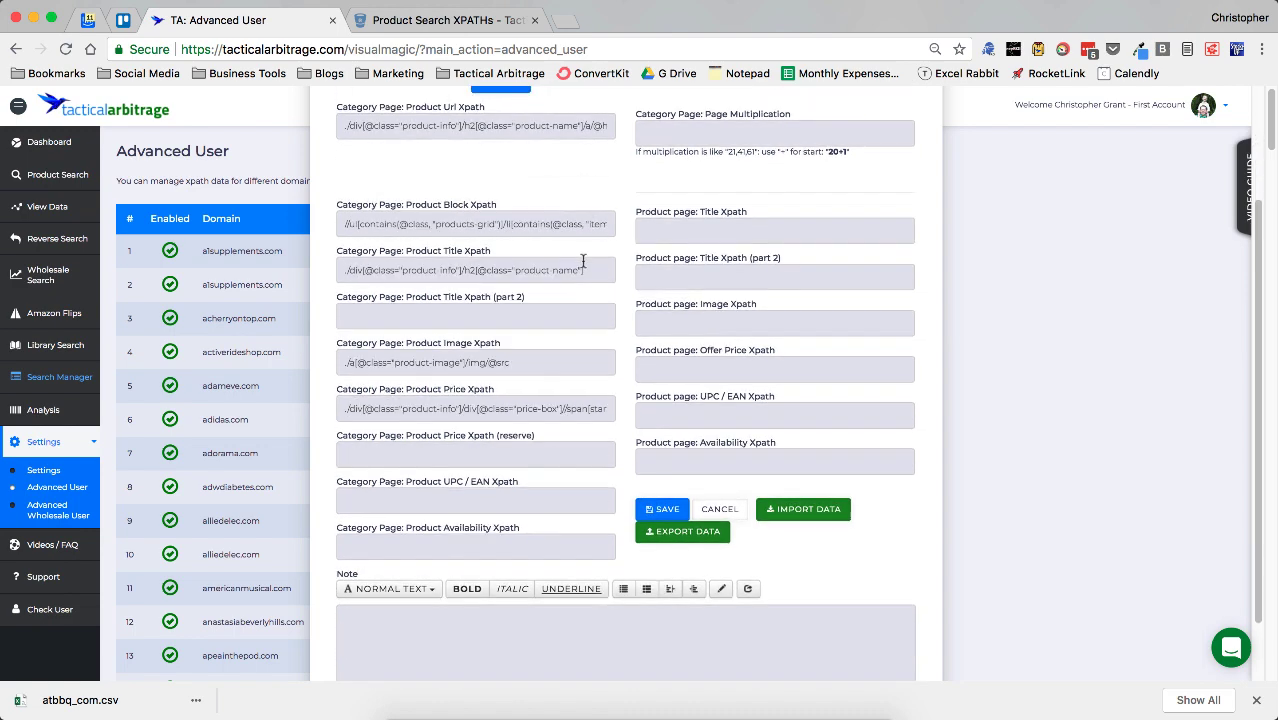
{"action": "scroll", "coordinate": [570, 322], "scroll_direction": "down", "scroll_amount": 2}
{"action": "scroll", "coordinate": [570, 325], "scroll_direction": "up", "scroll_amount": 5}
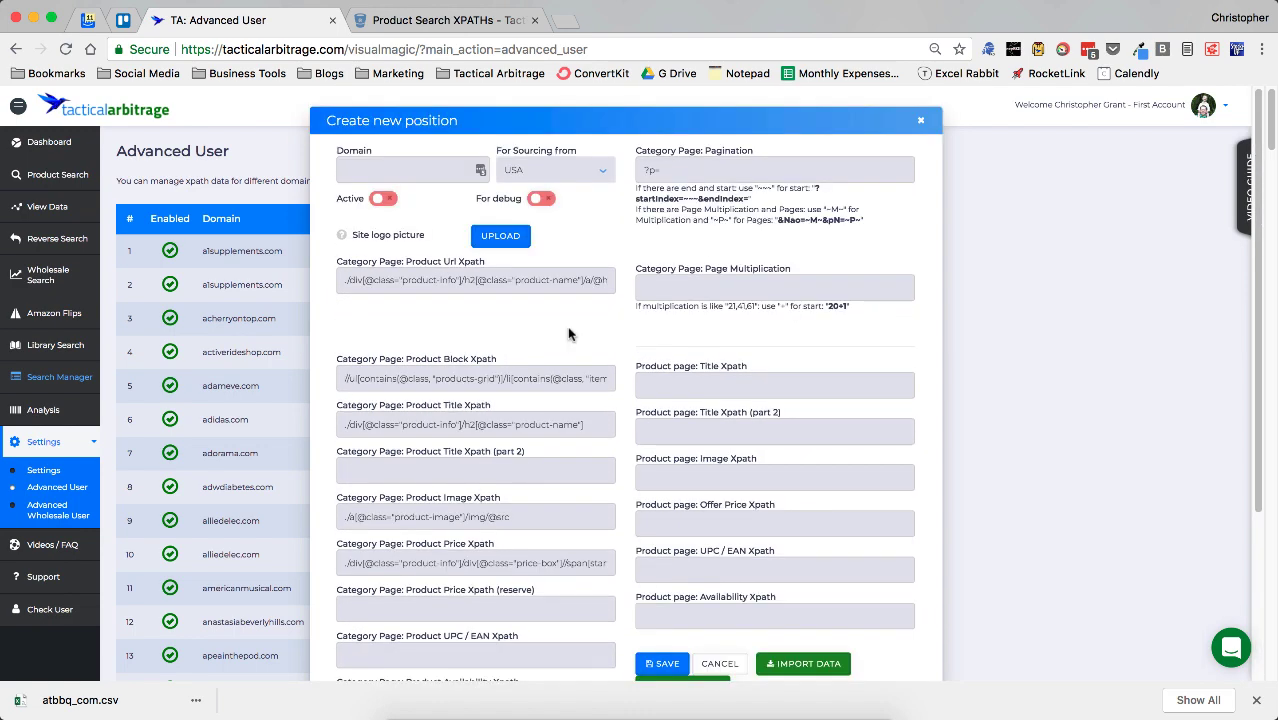
{"action": "left_click", "coordinate": [366, 171]}
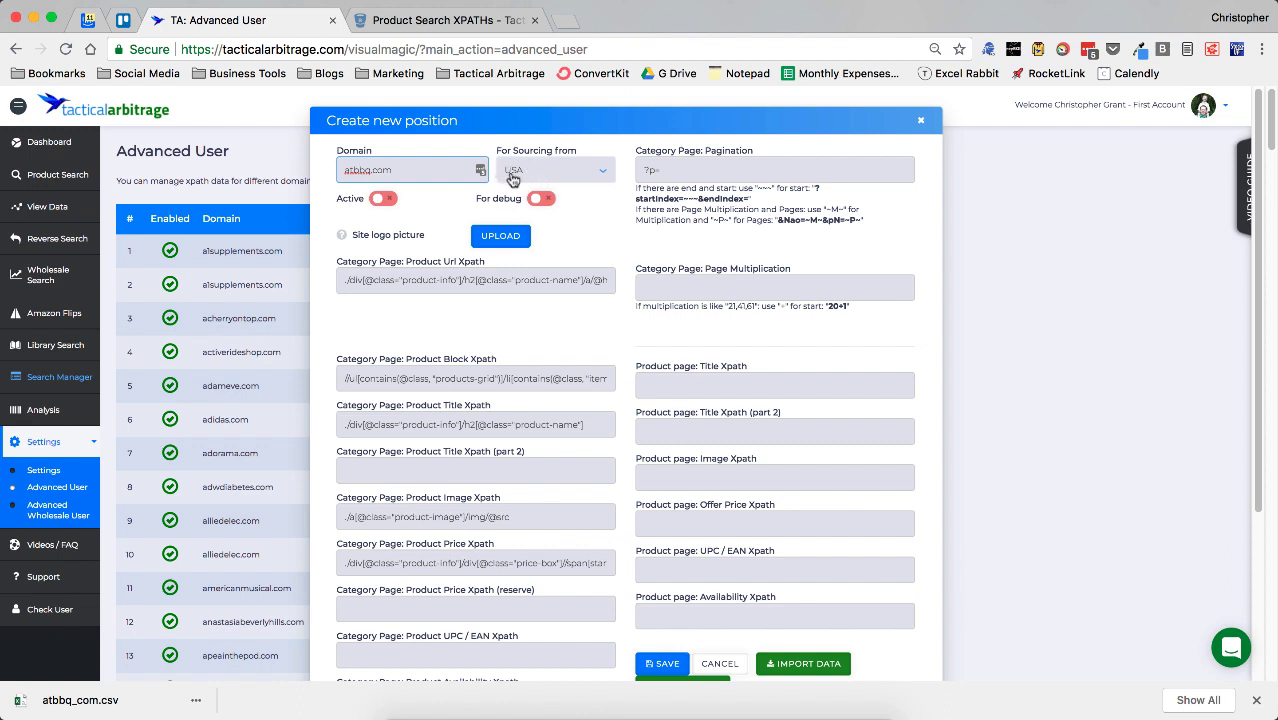
{"action": "left_click", "coordinate": [382, 199]}
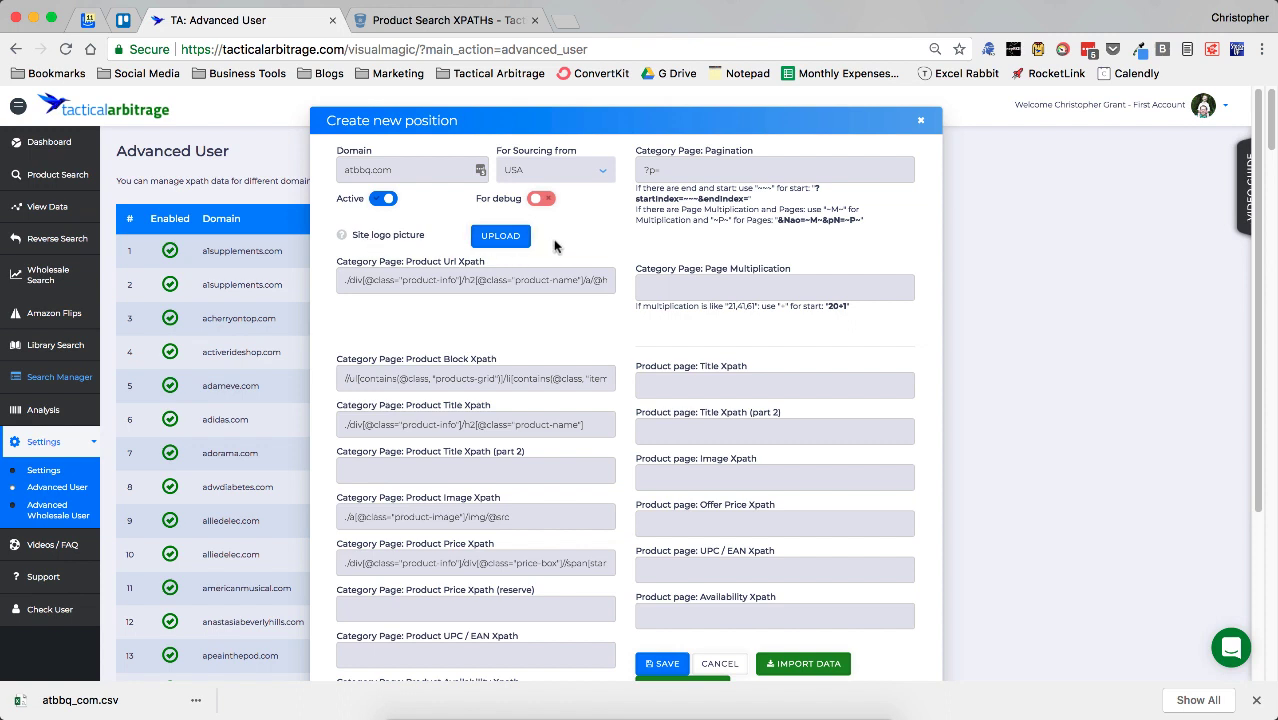
- Open atbbq.com in a new browser tab
{"action": "left_click", "coordinate": [566, 20]}
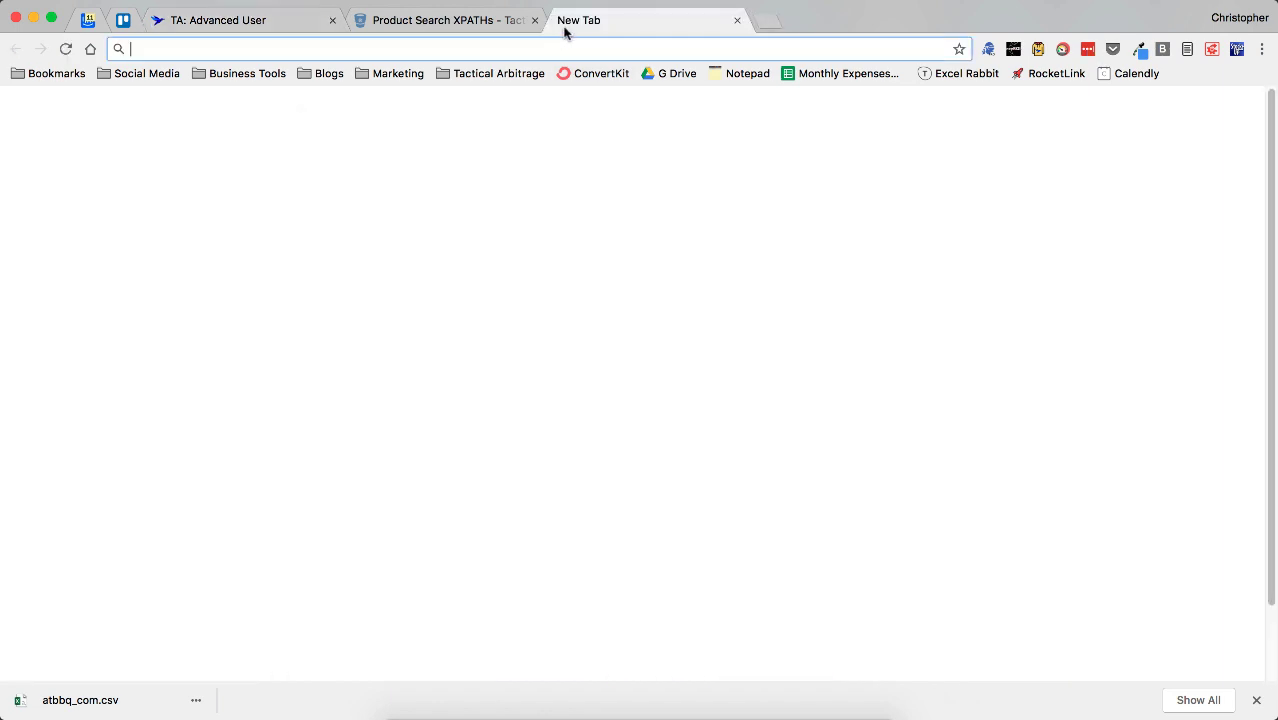
{"action": "type", "text": "atbbq.c"}
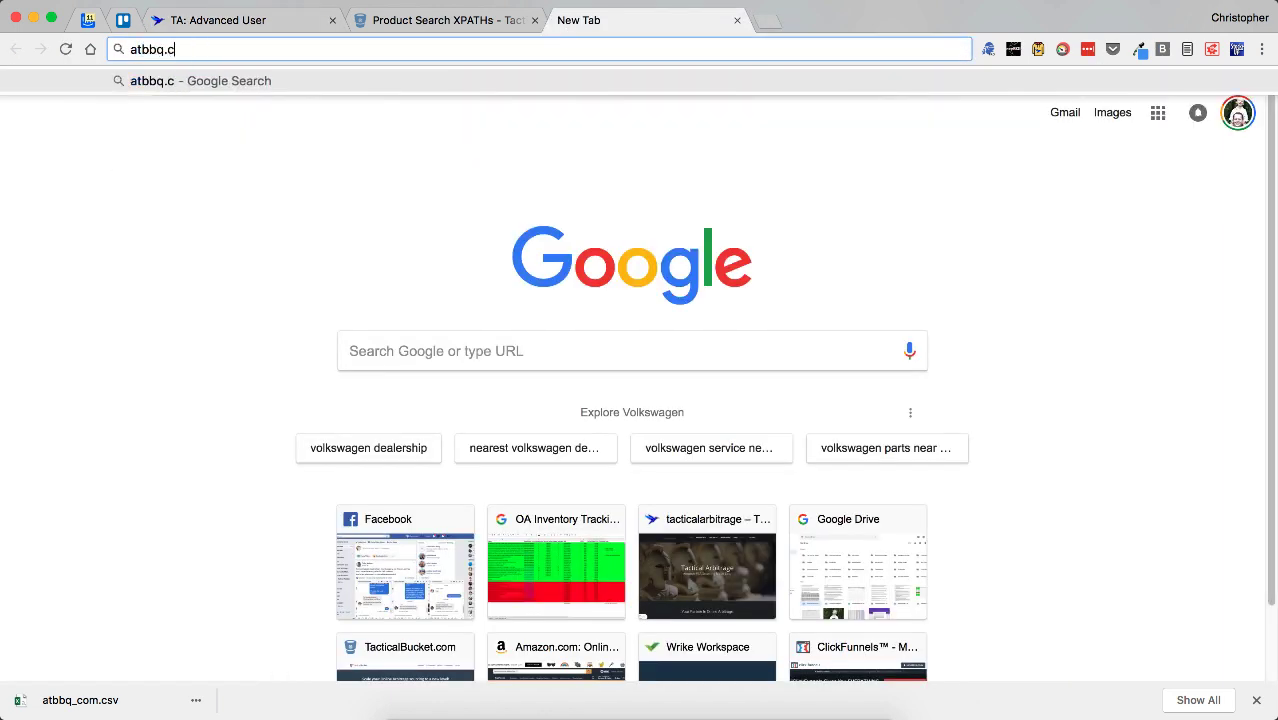
{"action": "type", "text": "om"}
{"action": "key", "text": "Return"}
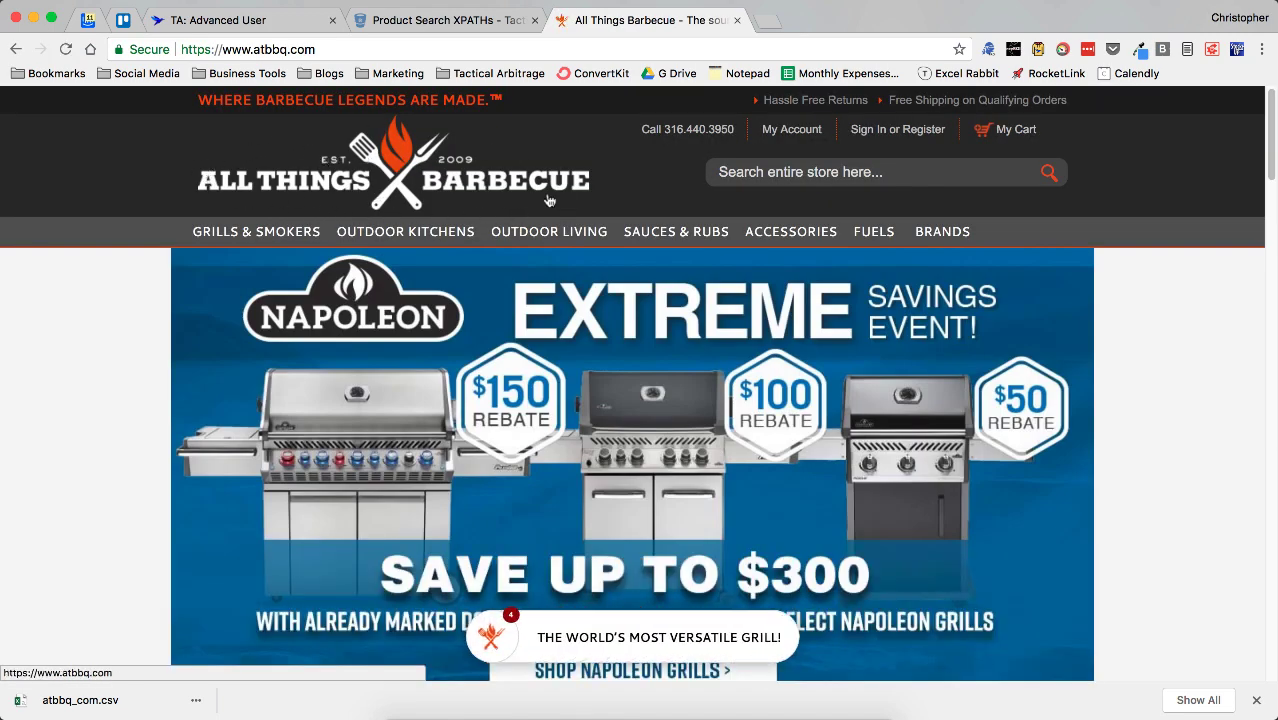
- Start saving the site's logo image via Save Image As, then cancel
{"action": "right_click", "coordinate": [432, 187]}
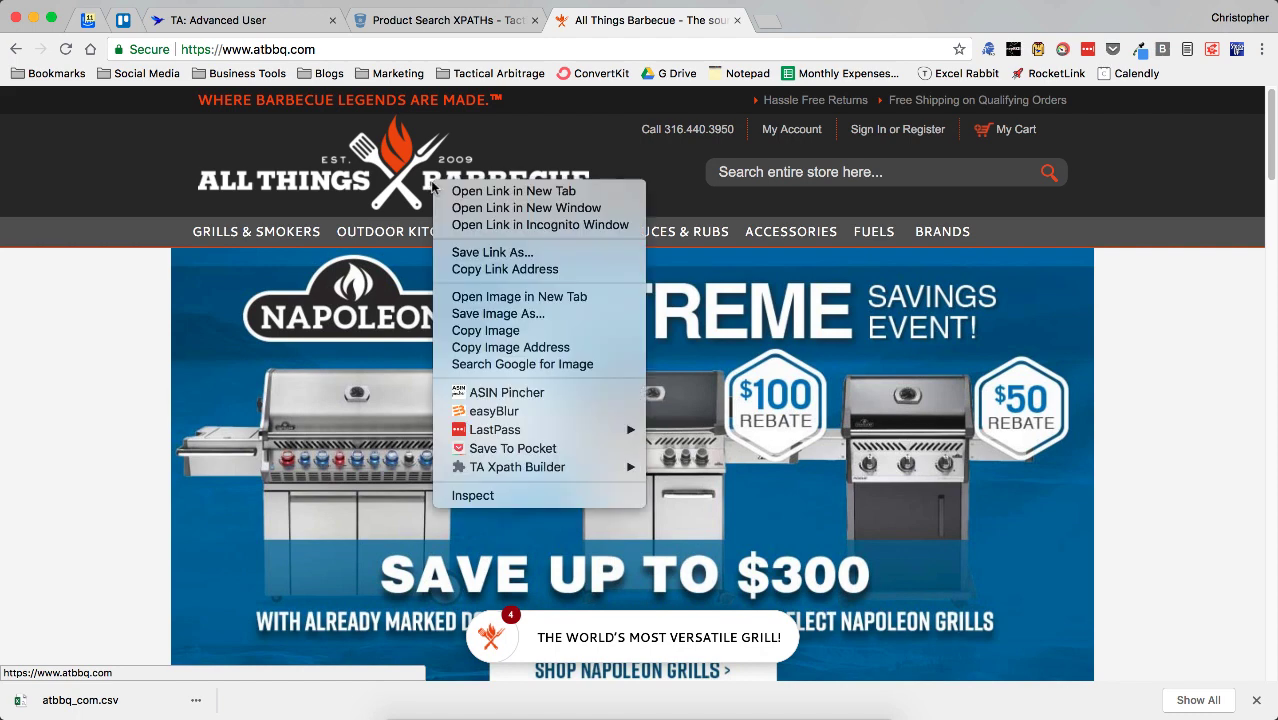
{"action": "left_click", "coordinate": [516, 314]}
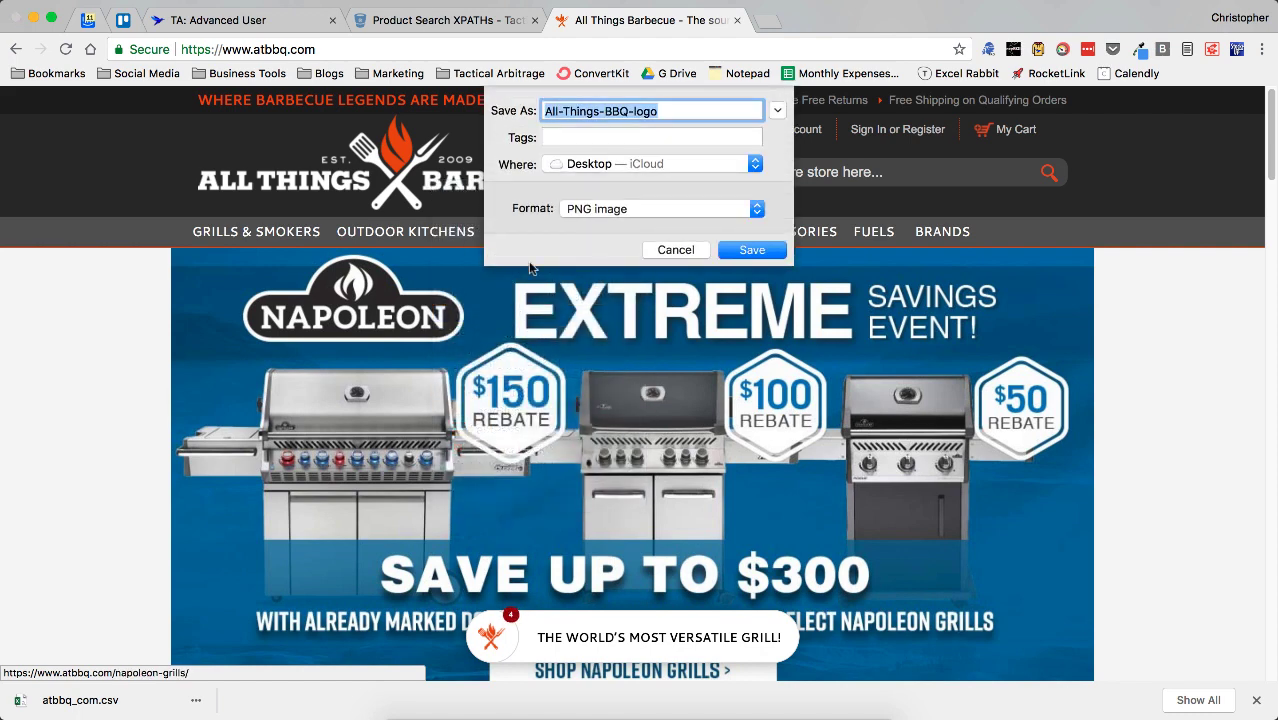
{"action": "left_click", "coordinate": [668, 251]}
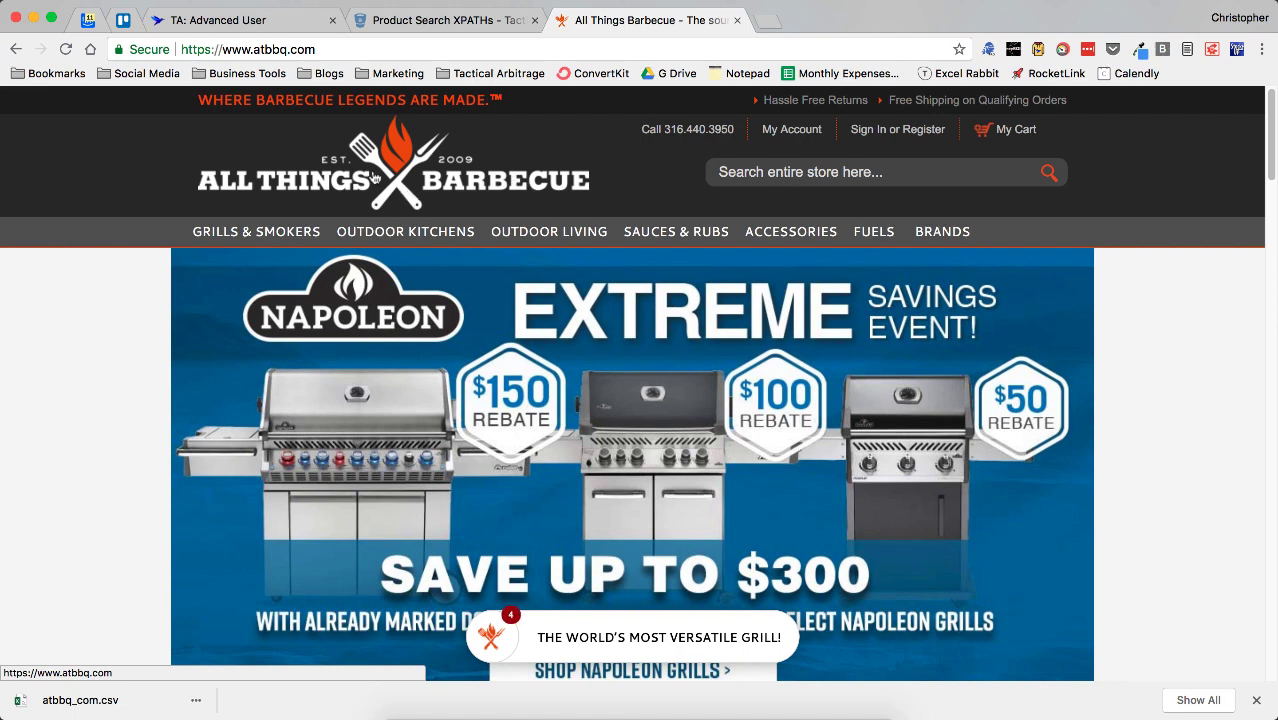
- Save the atbbq.com rule in the Create new position form, then return to TacticalBucket
{"action": "left_click", "coordinate": [253, 22]}
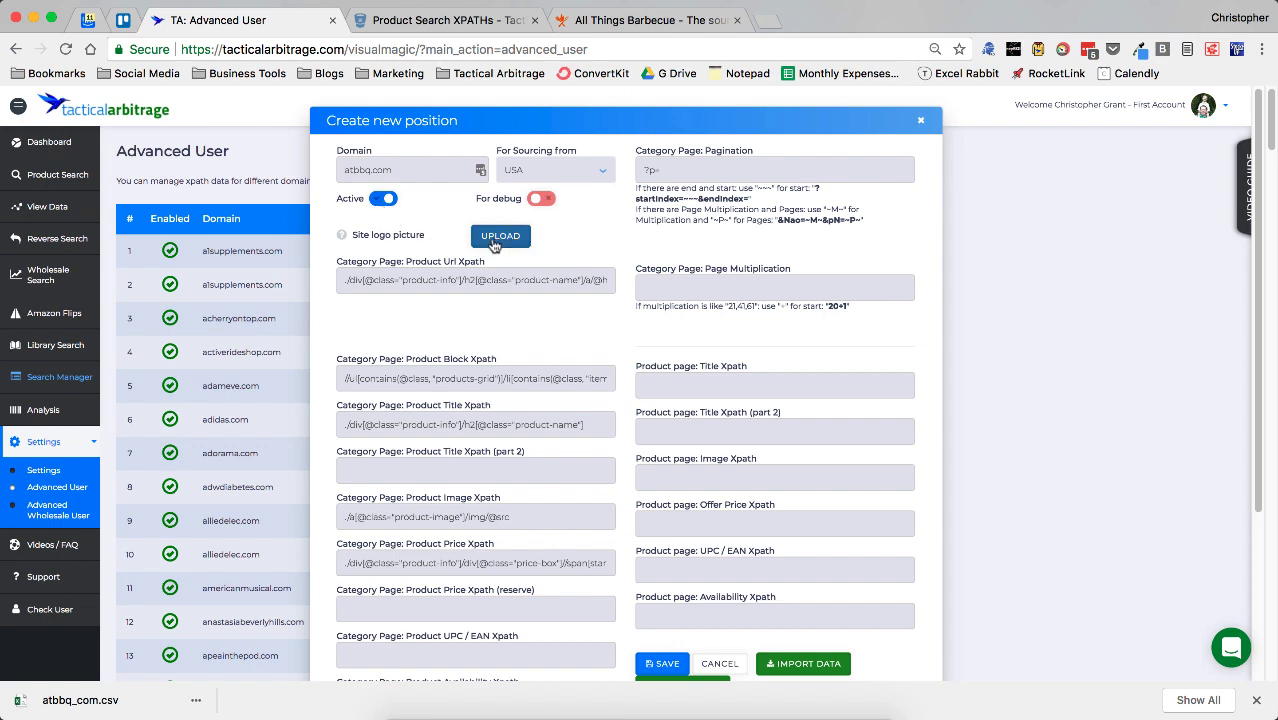
{"action": "scroll", "coordinate": [649, 332], "scroll_direction": "down", "scroll_amount": 5}
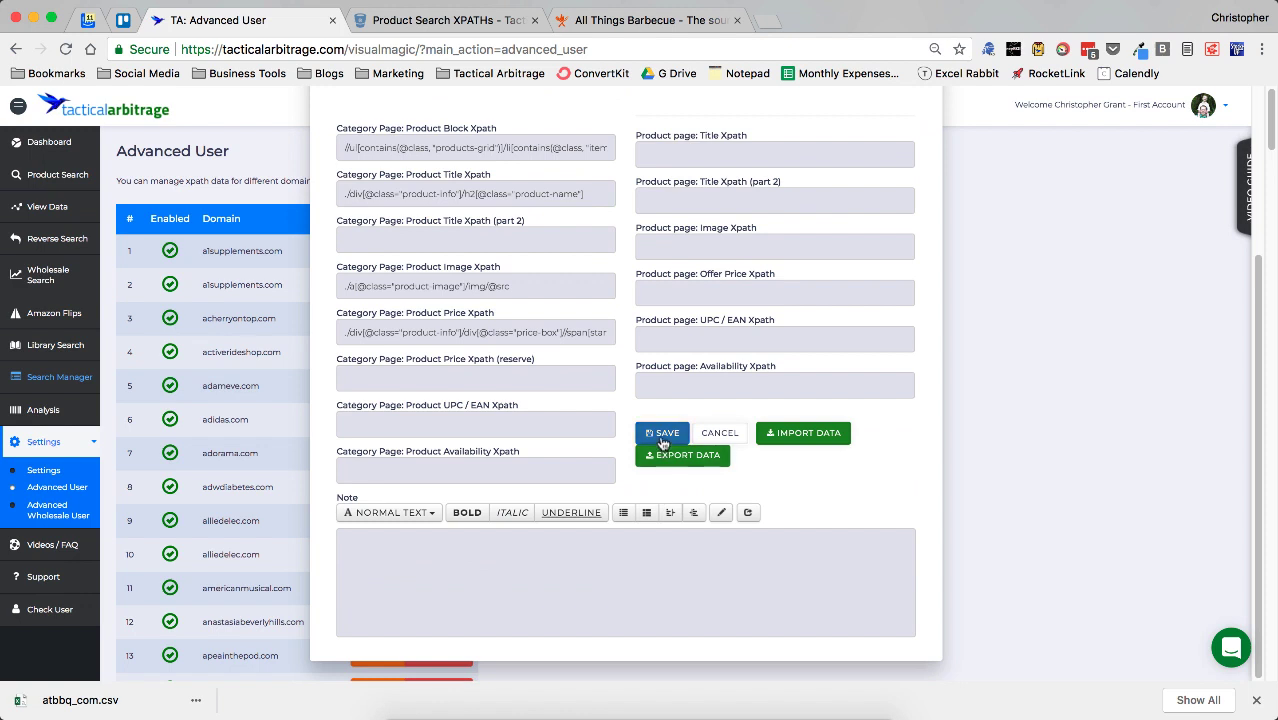
{"action": "left_click", "coordinate": [661, 440]}
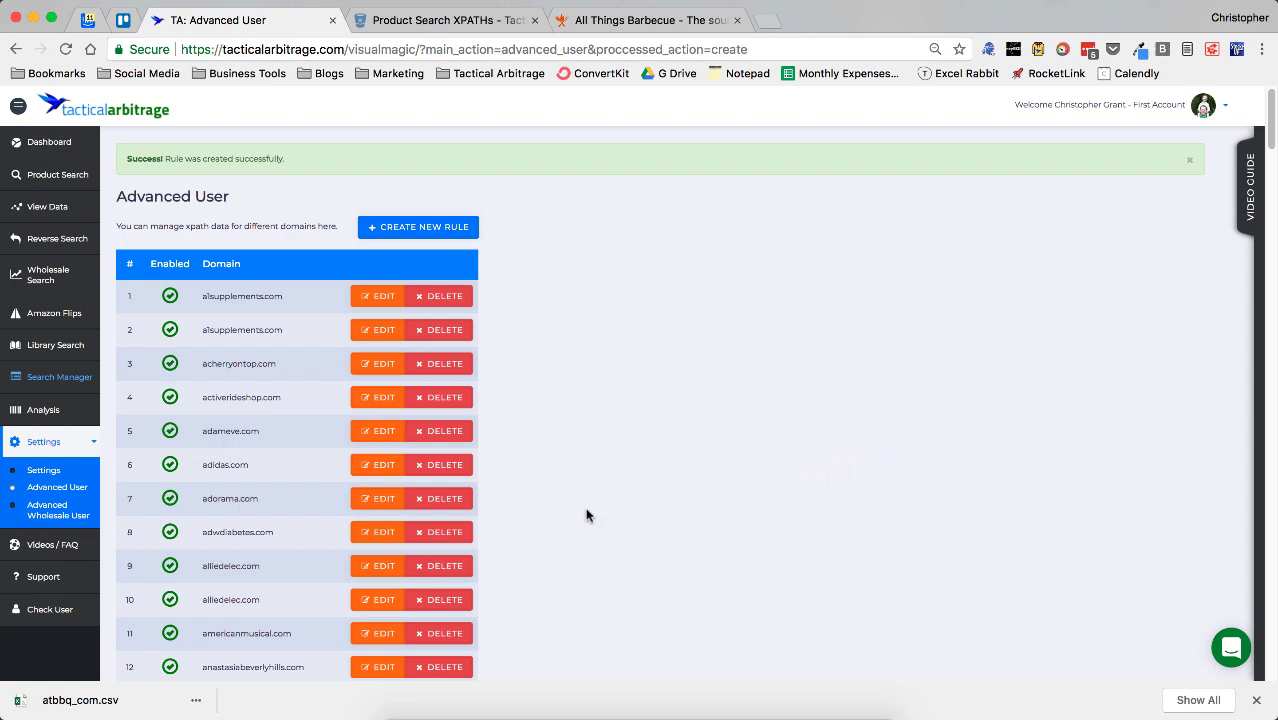
{"action": "scroll", "coordinate": [576, 514], "scroll_direction": "down", "scroll_amount": 2}
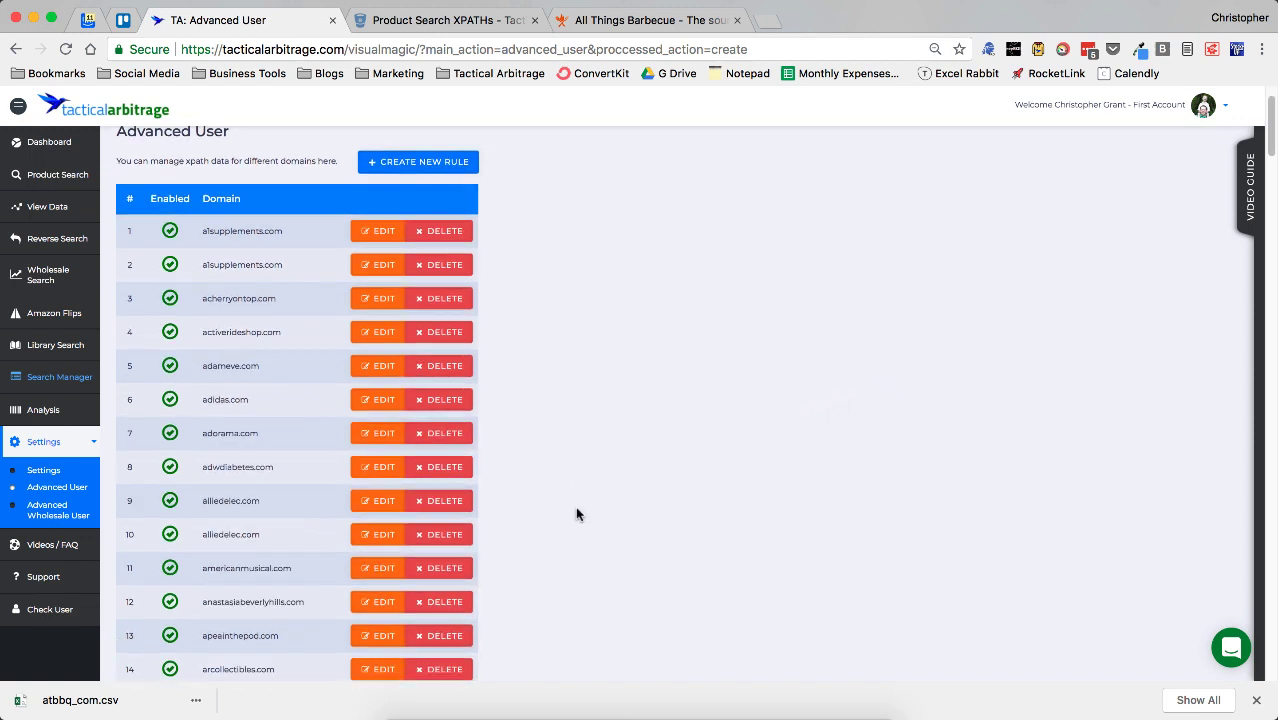
{"action": "left_click", "coordinate": [405, 30]}
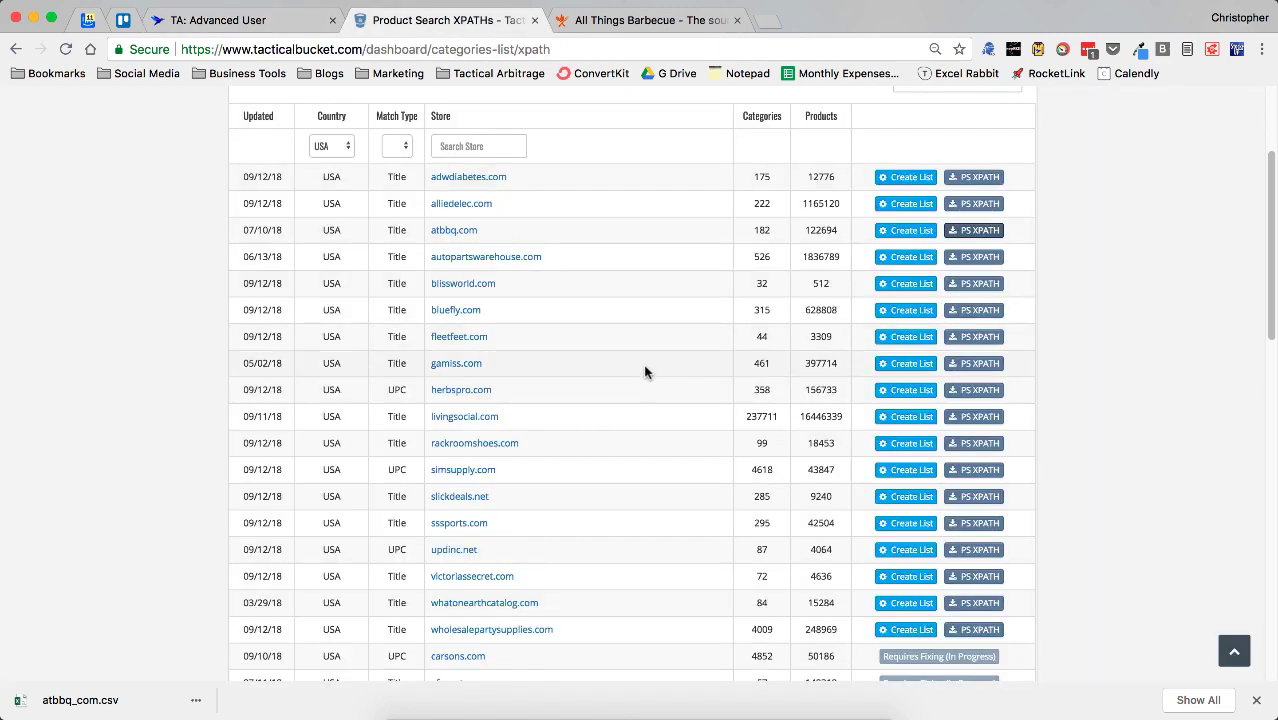
- Generate the atbbq.com category list and scroll through it back to the top
{"action": "left_click", "coordinate": [906, 236]}
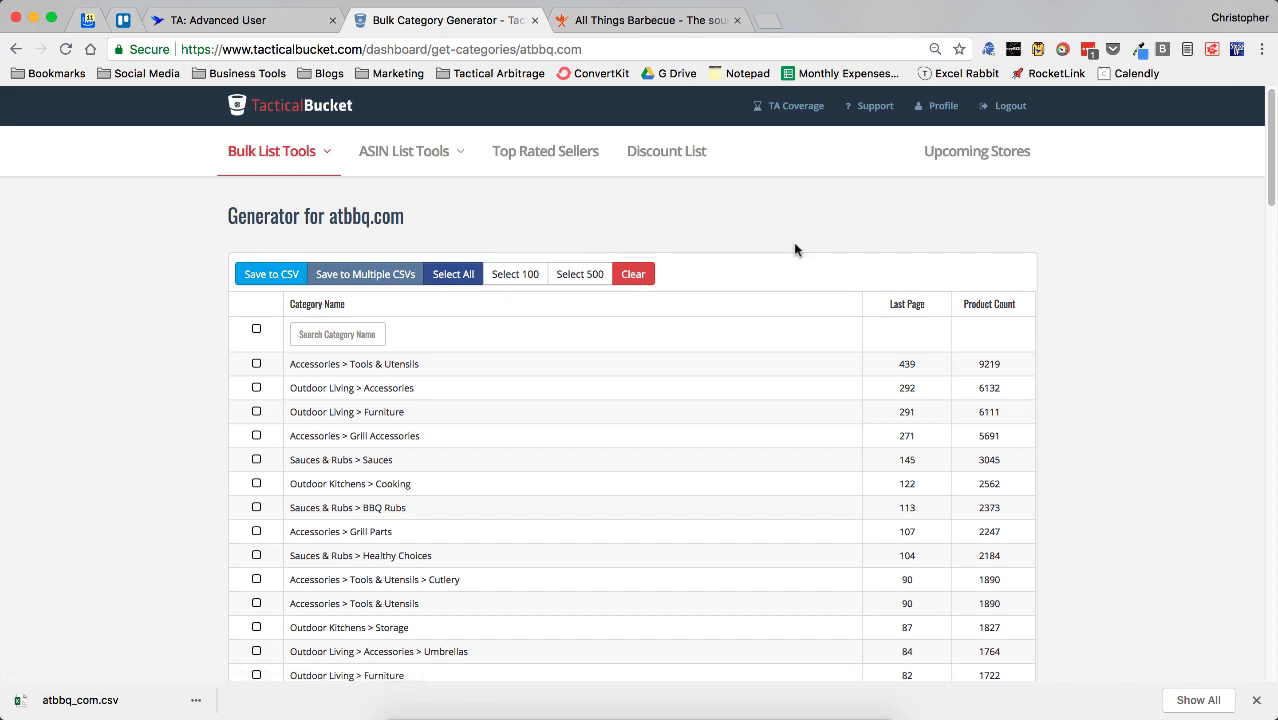
{"action": "scroll", "coordinate": [923, 262], "scroll_direction": "down", "scroll_amount": 20}
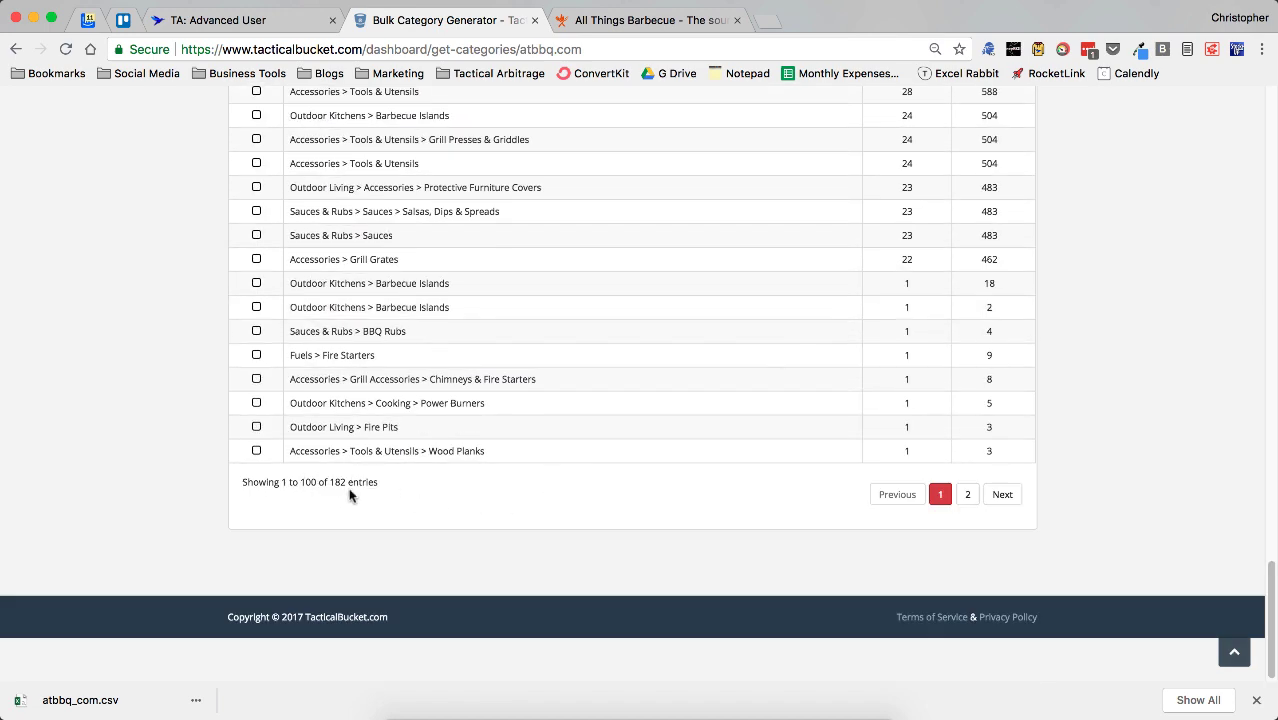
{"action": "scroll", "coordinate": [568, 458], "scroll_direction": "up", "scroll_amount": 15}
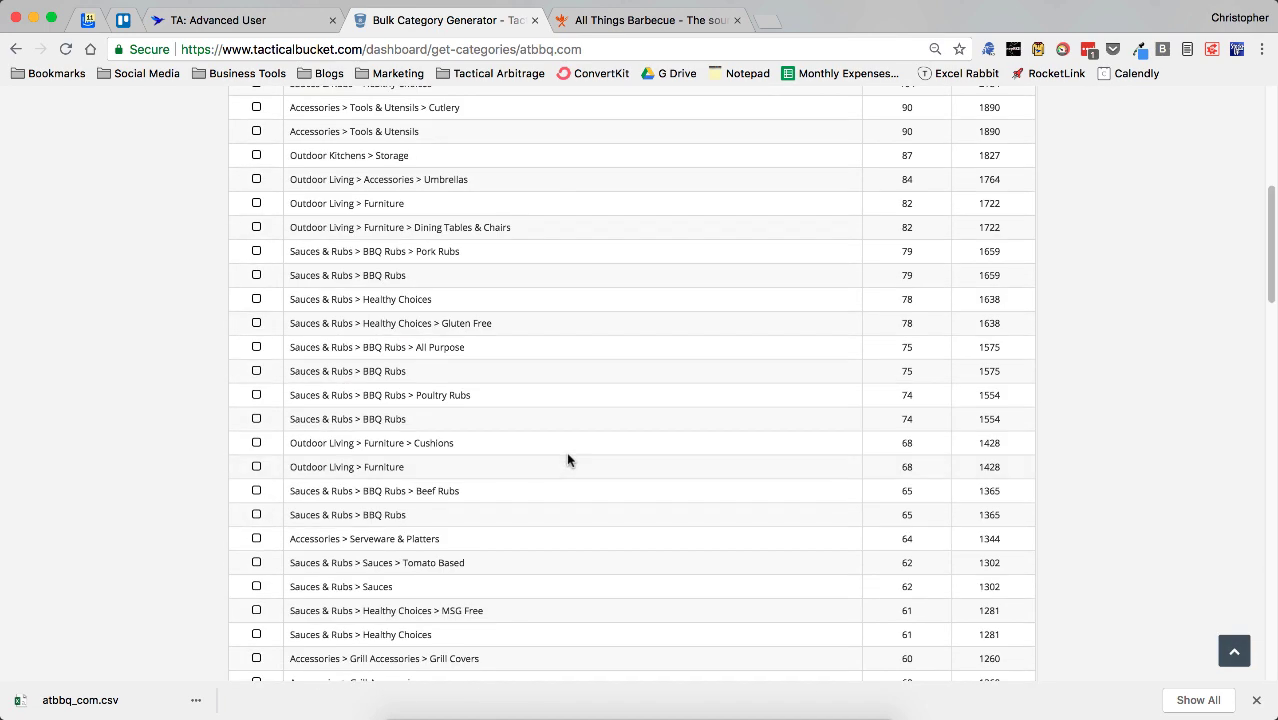
{"action": "scroll", "coordinate": [568, 458], "scroll_direction": "up", "scroll_amount": 5}
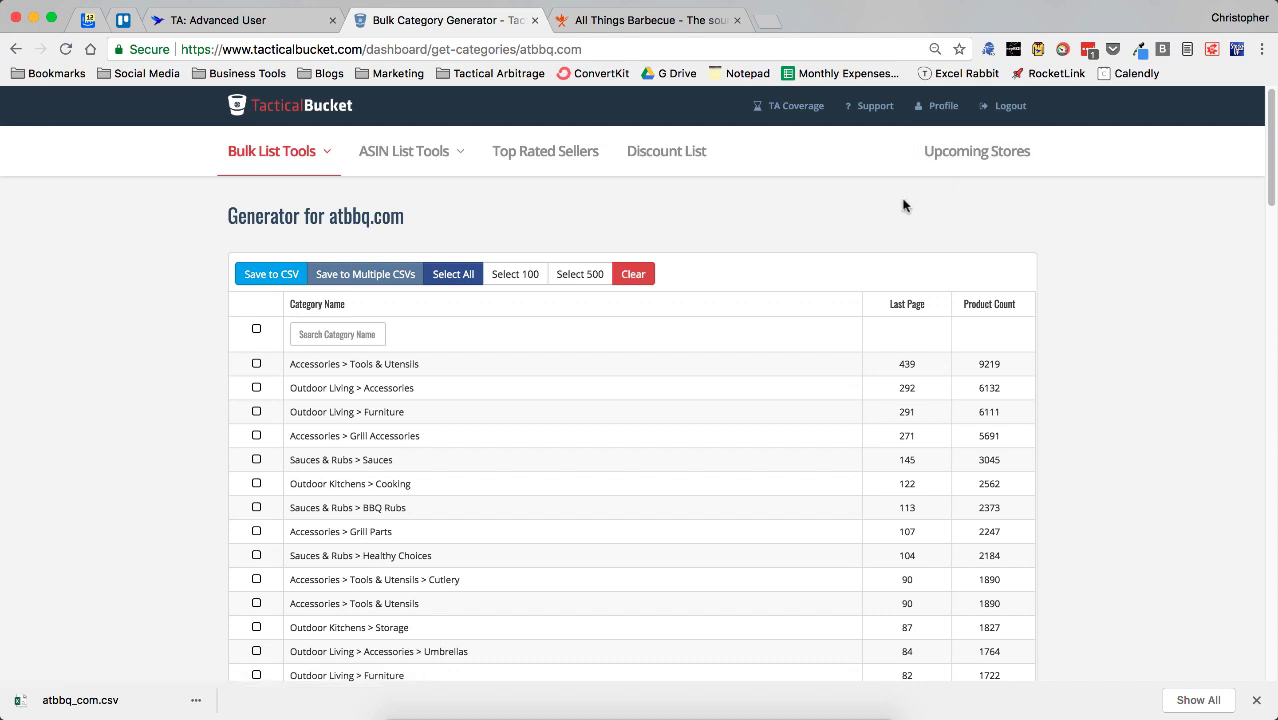
- On Product Search, clear the 248 previously chosen Easy Bulk categories
{"action": "left_click", "coordinate": [218, 22]}
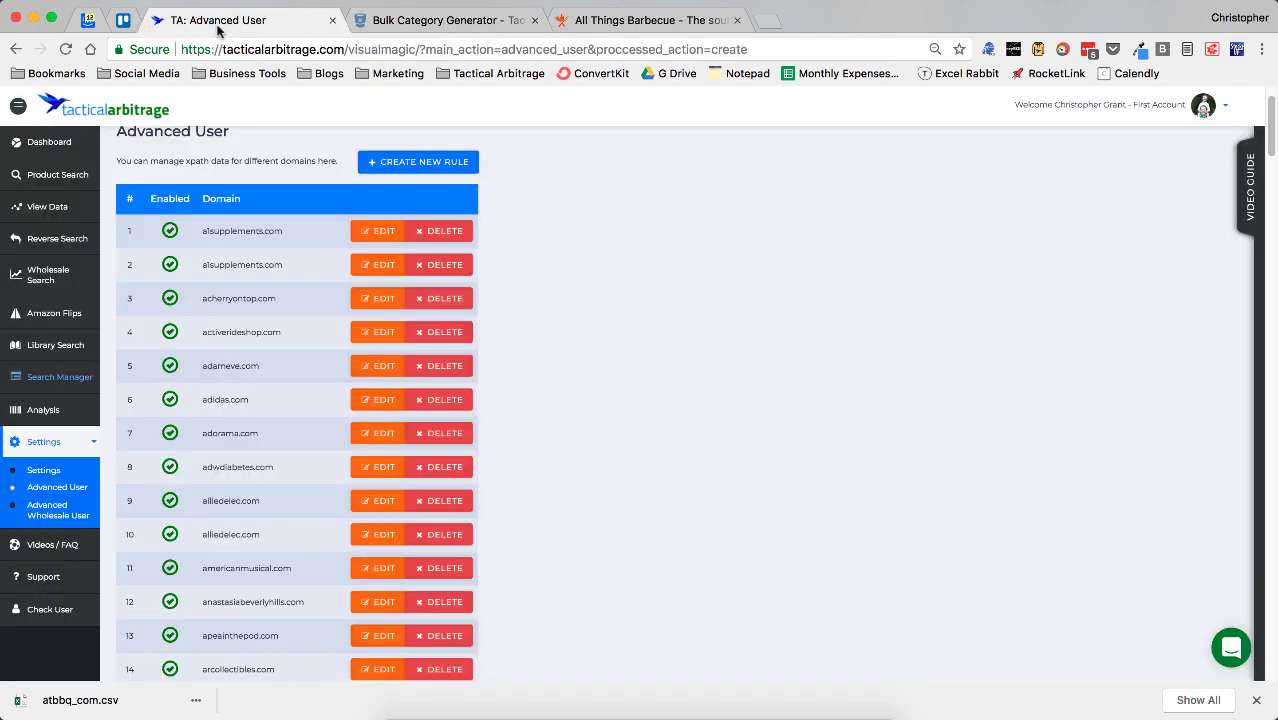
{"action": "left_click", "coordinate": [72, 186]}
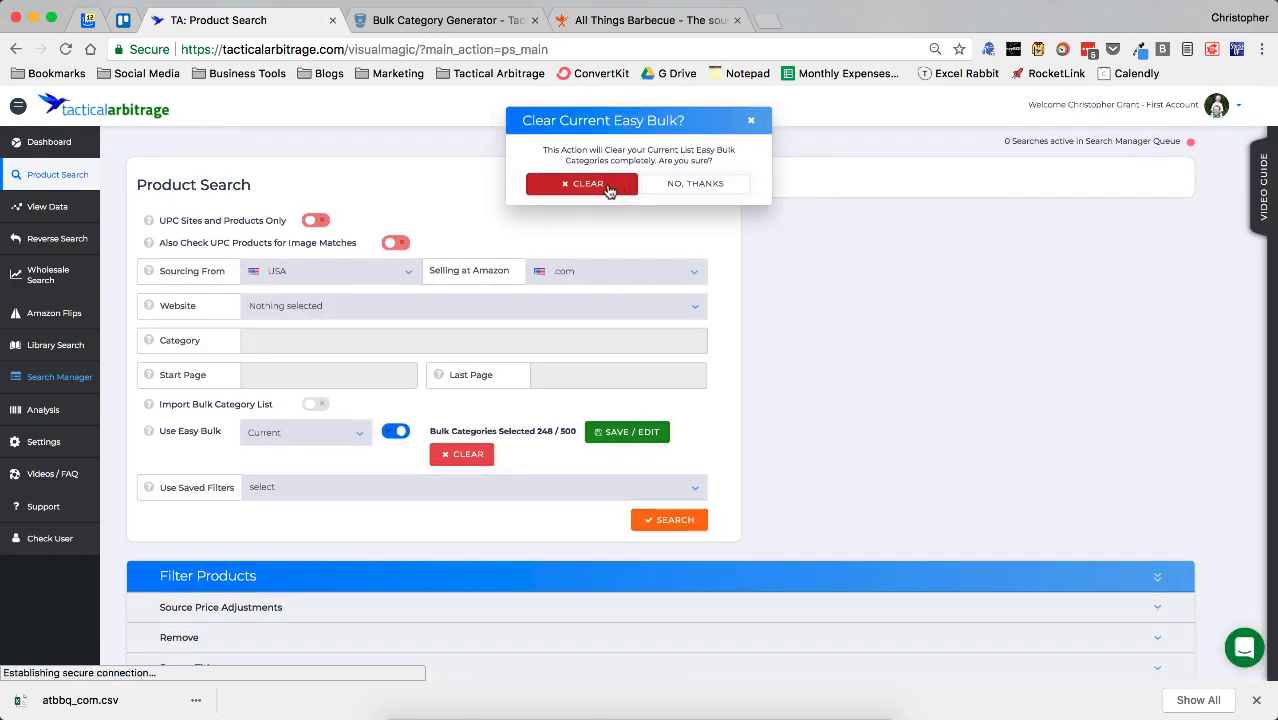
{"action": "left_click", "coordinate": [607, 187]}
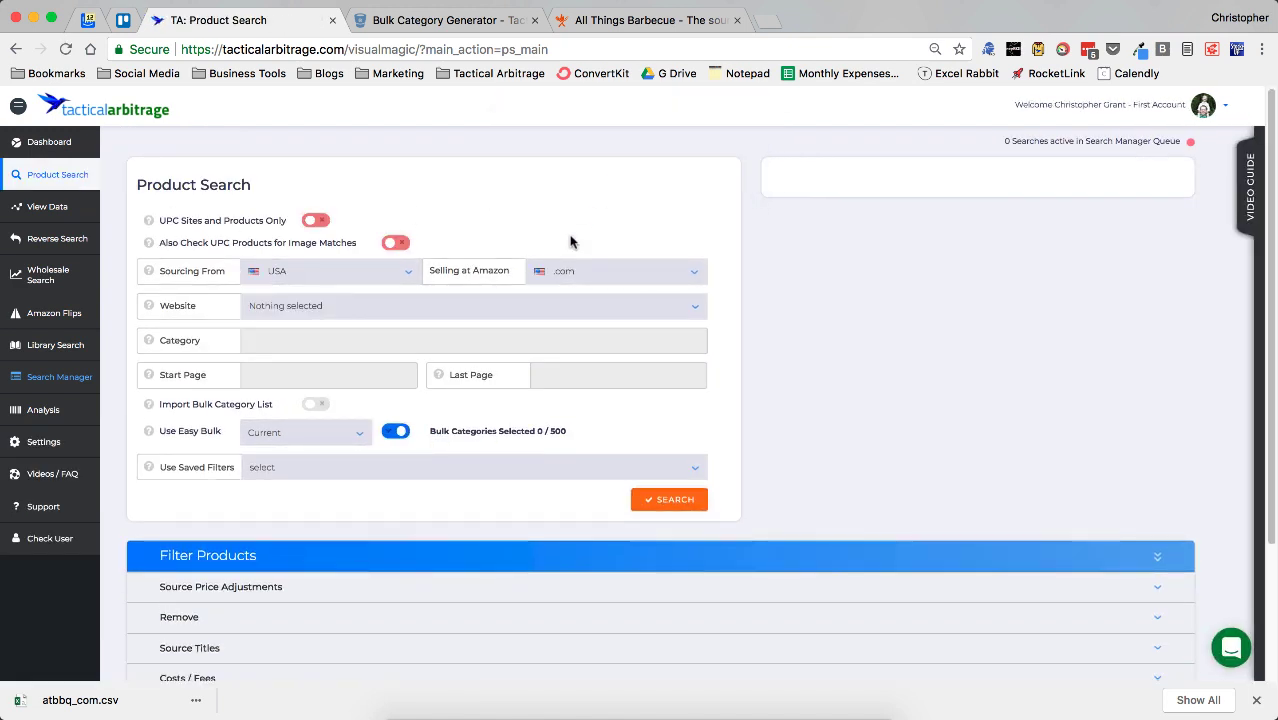
- Choose atbbq.com as the source website
{"action": "left_click", "coordinate": [662, 308]}
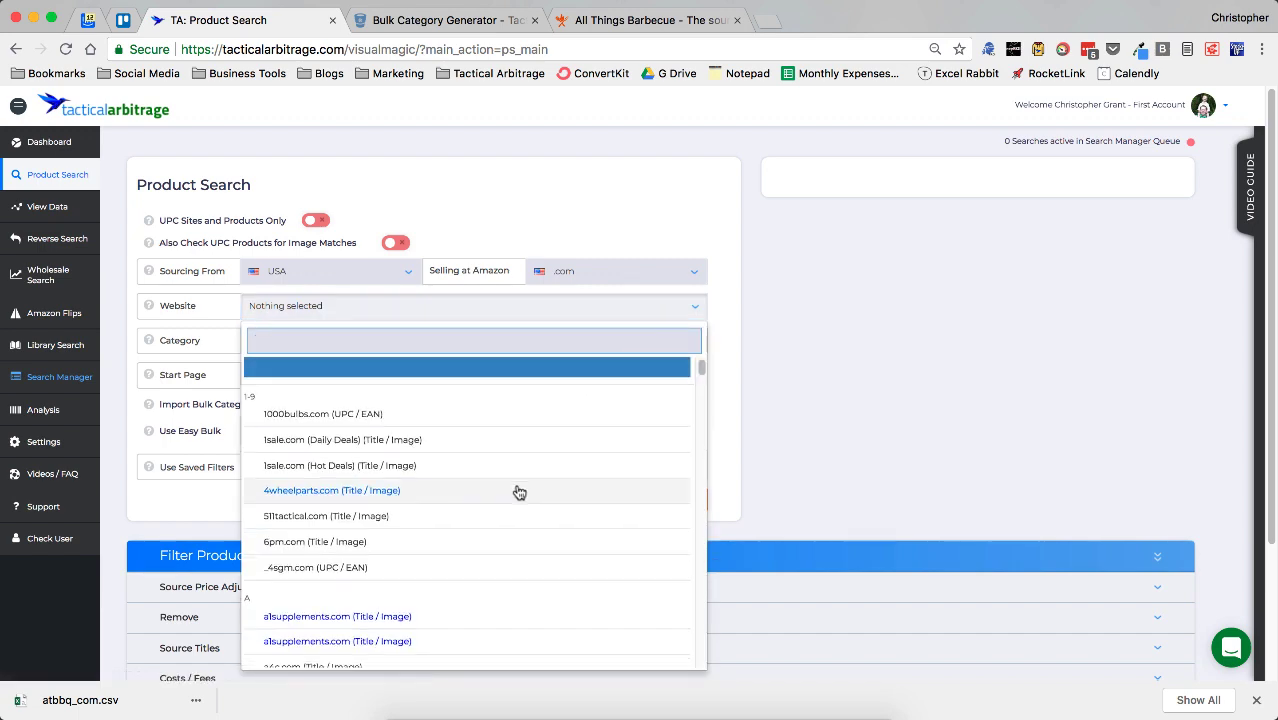
{"action": "scroll", "coordinate": [516, 491], "scroll_direction": "down", "scroll_amount": 8}
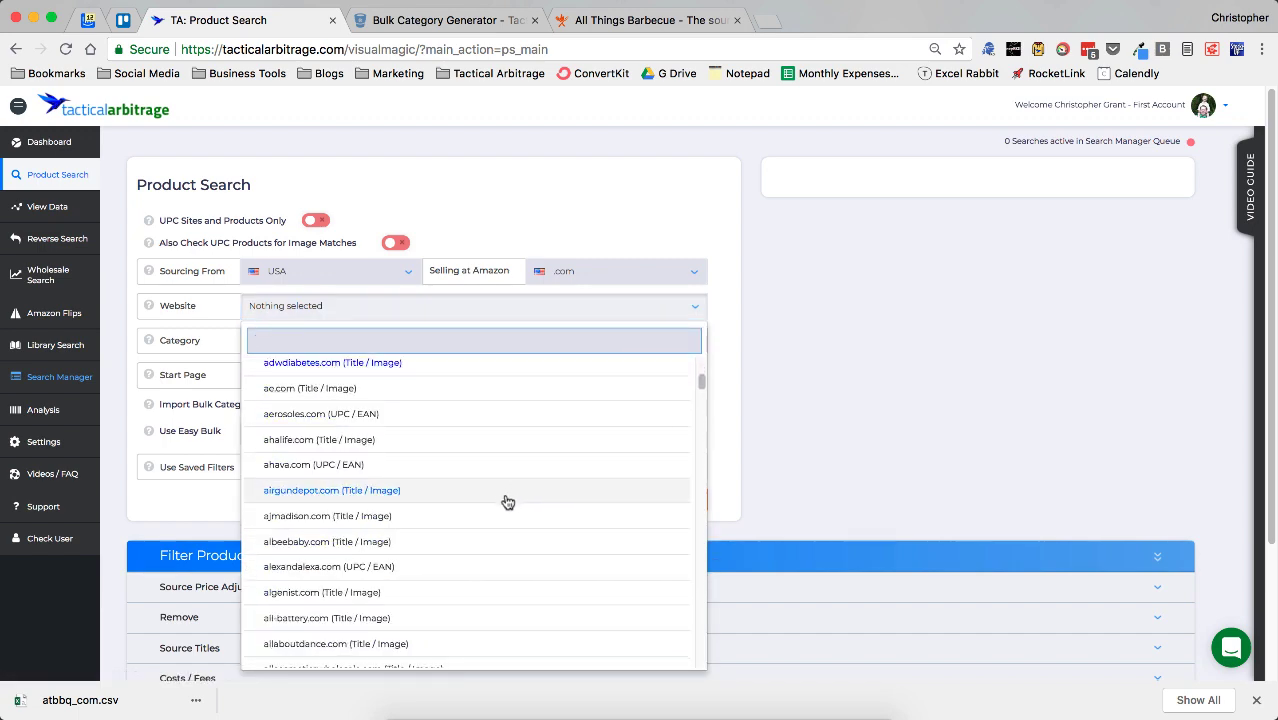
{"action": "scroll", "coordinate": [508, 497], "scroll_direction": "down", "scroll_amount": 4}
{"action": "scroll", "coordinate": [503, 500], "scroll_direction": "down", "scroll_amount": 10}
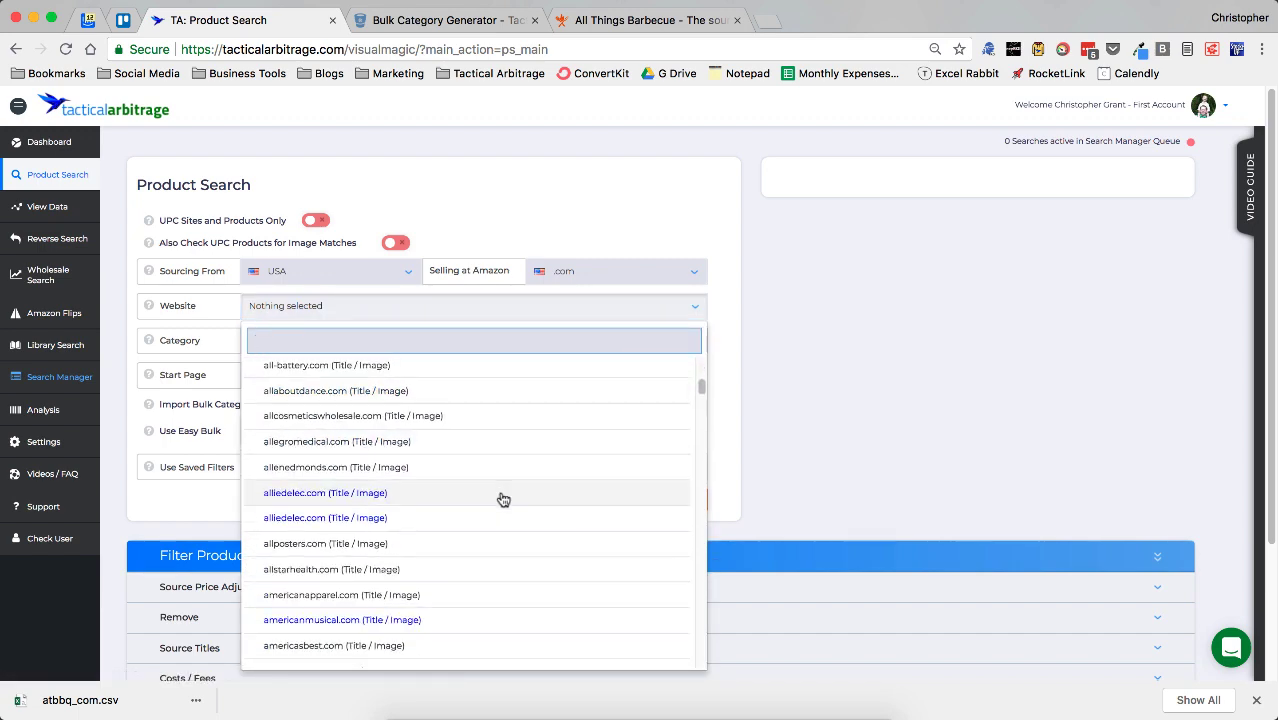
{"action": "scroll", "coordinate": [503, 500], "scroll_direction": "down", "scroll_amount": 3}
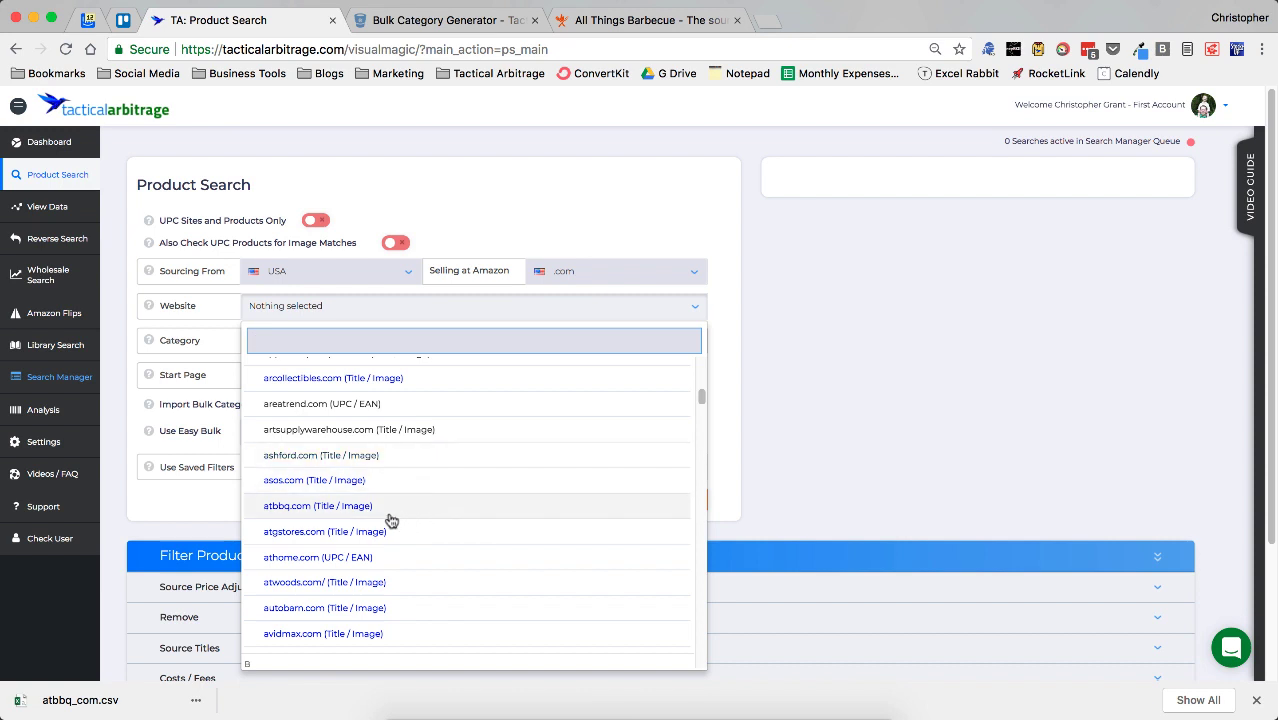
{"action": "left_click", "coordinate": [300, 508]}
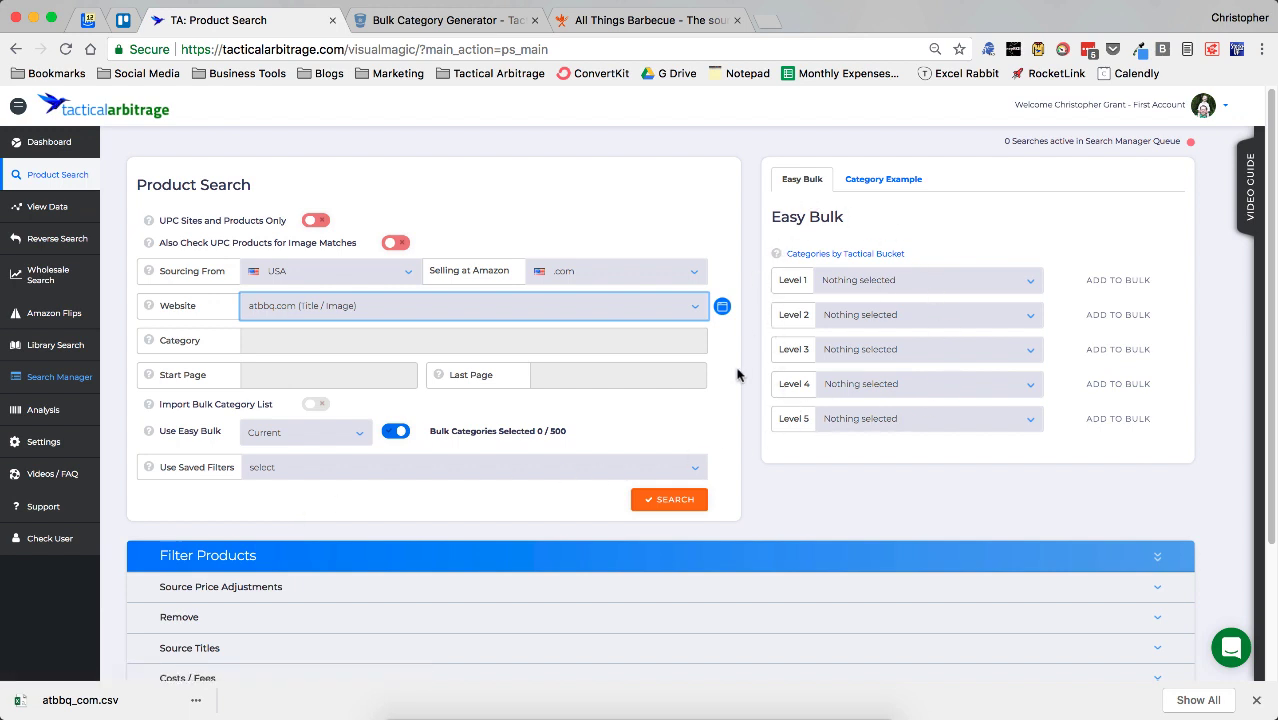
- Add all six Level 1 categories to the bulk list, reaching the 500 maximum
{"action": "left_click", "coordinate": [1033, 281]}
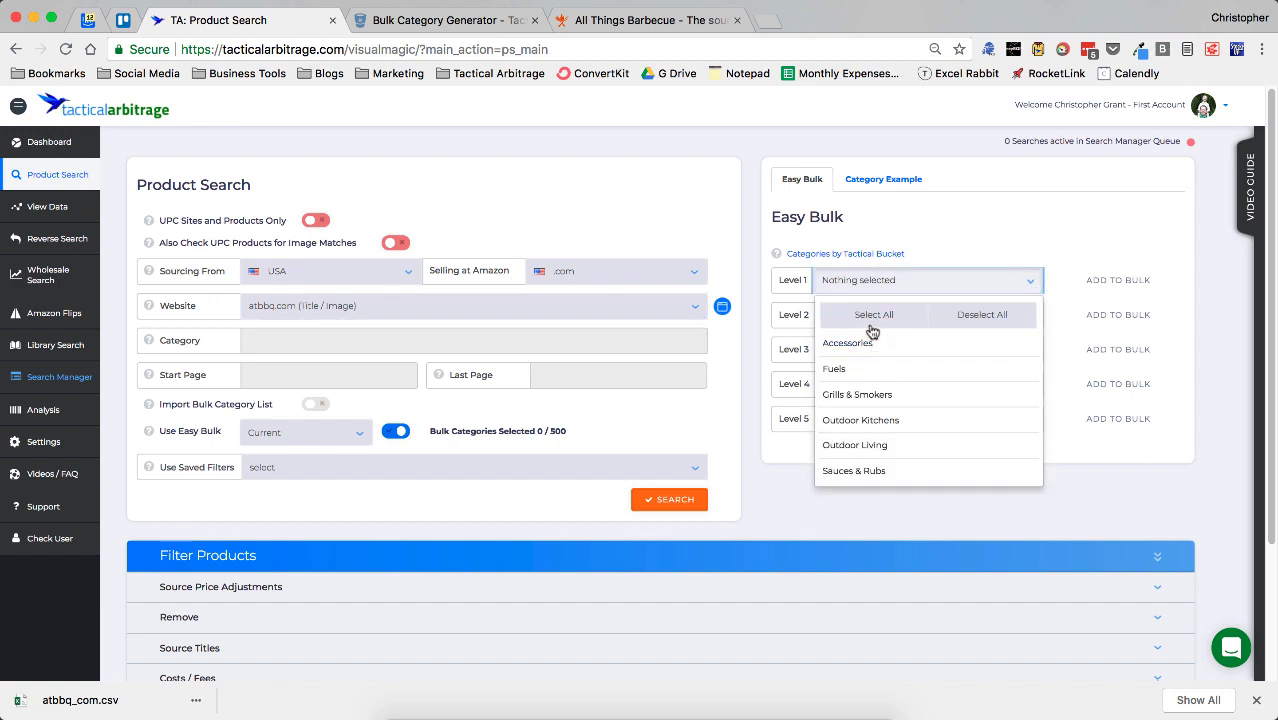
{"action": "left_click", "coordinate": [868, 318]}
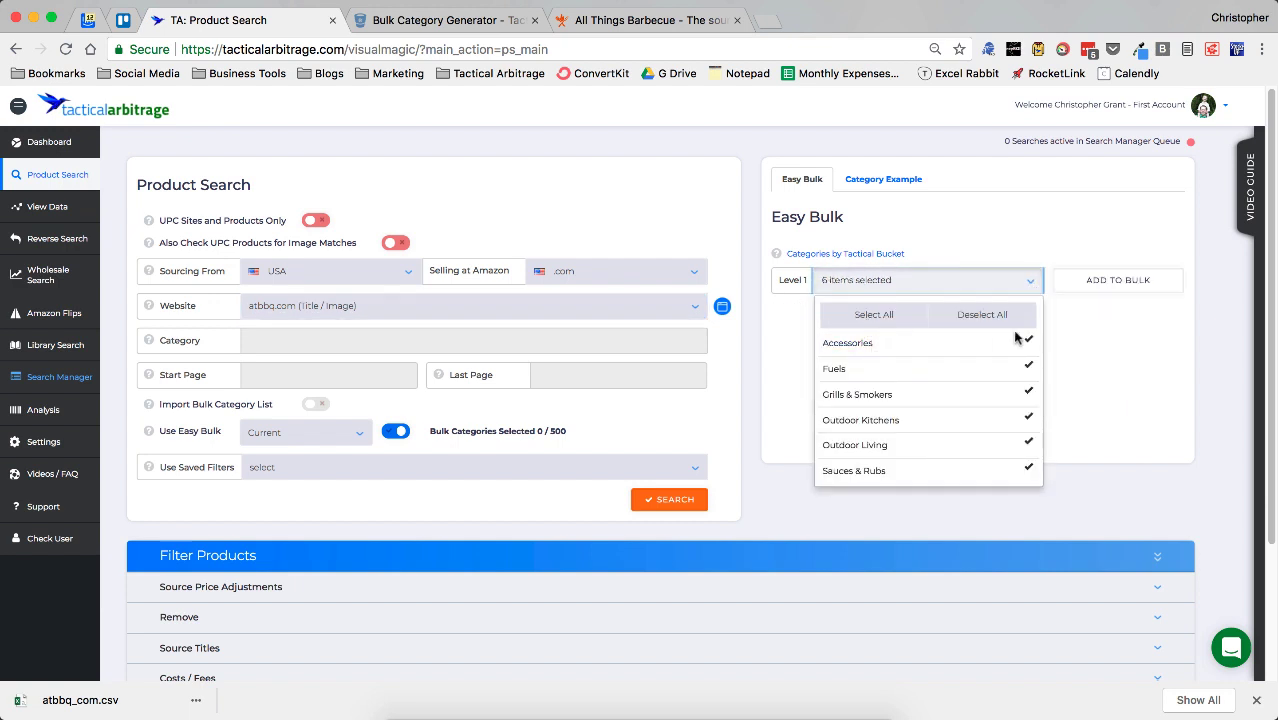
{"action": "left_click", "coordinate": [1100, 284]}
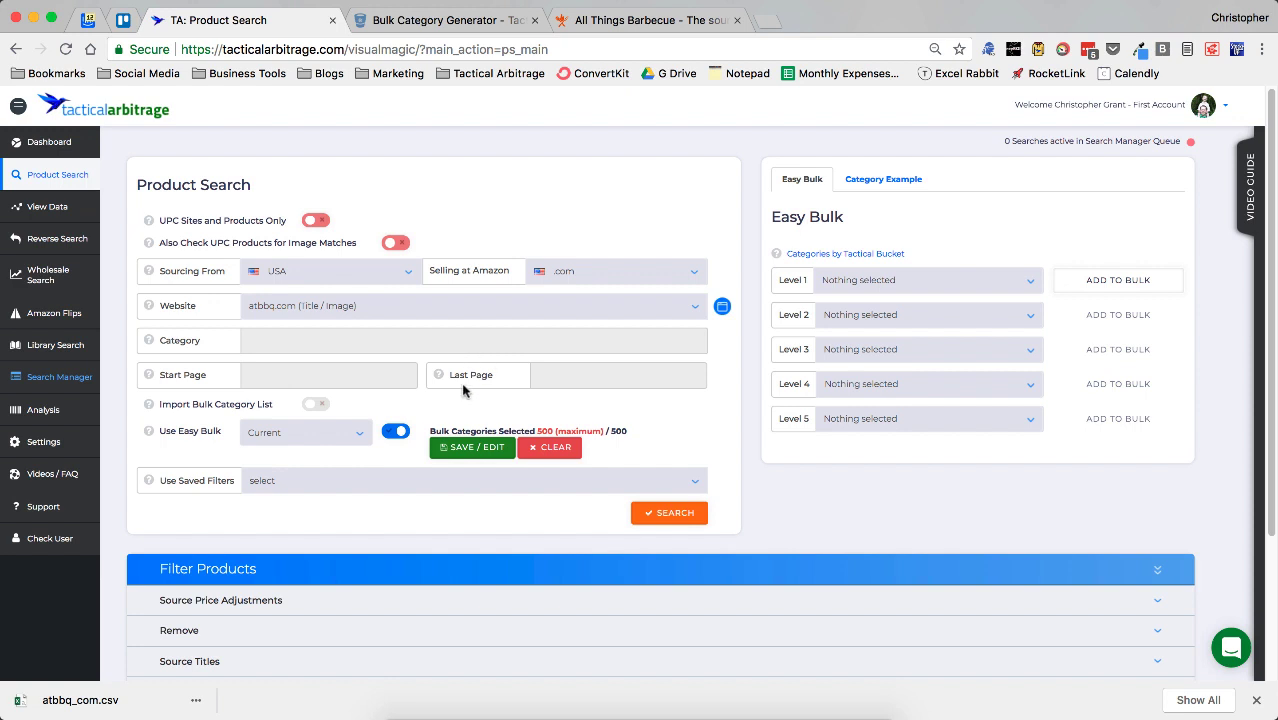
- Load the Last Used filters and require at least 10% Gross ROI and $1 Gross Profit
{"action": "left_click", "coordinate": [452, 480]}
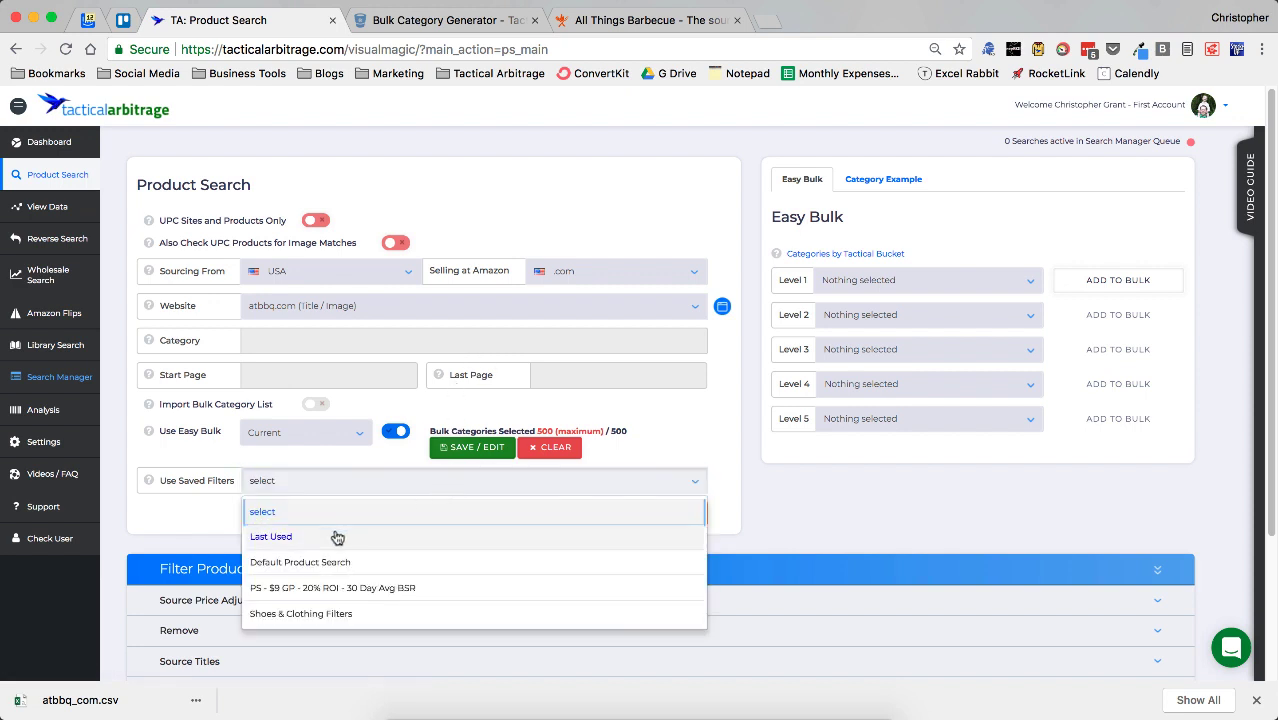
{"action": "left_click", "coordinate": [306, 542]}
{"action": "scroll", "coordinate": [441, 500], "scroll_direction": "down", "scroll_amount": 3}
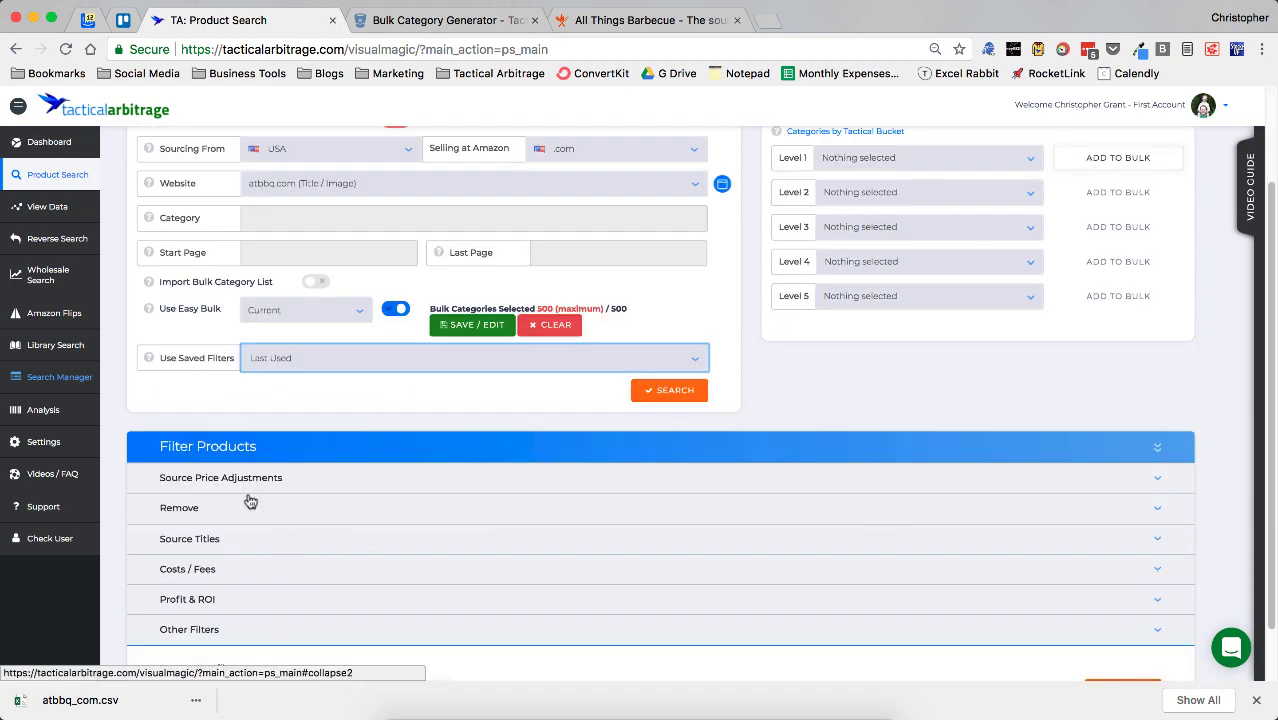
{"action": "left_click", "coordinate": [356, 605]}
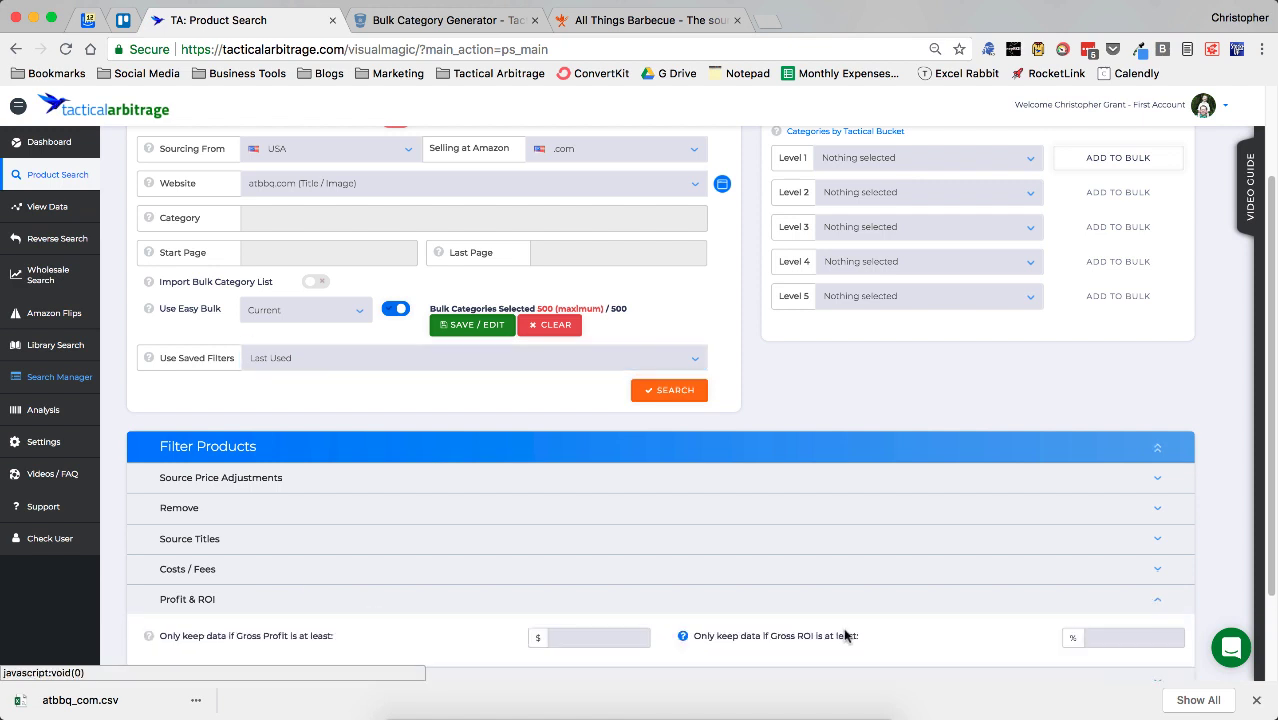
{"action": "left_click", "coordinate": [1100, 637]}
{"action": "type", "text": "10"}
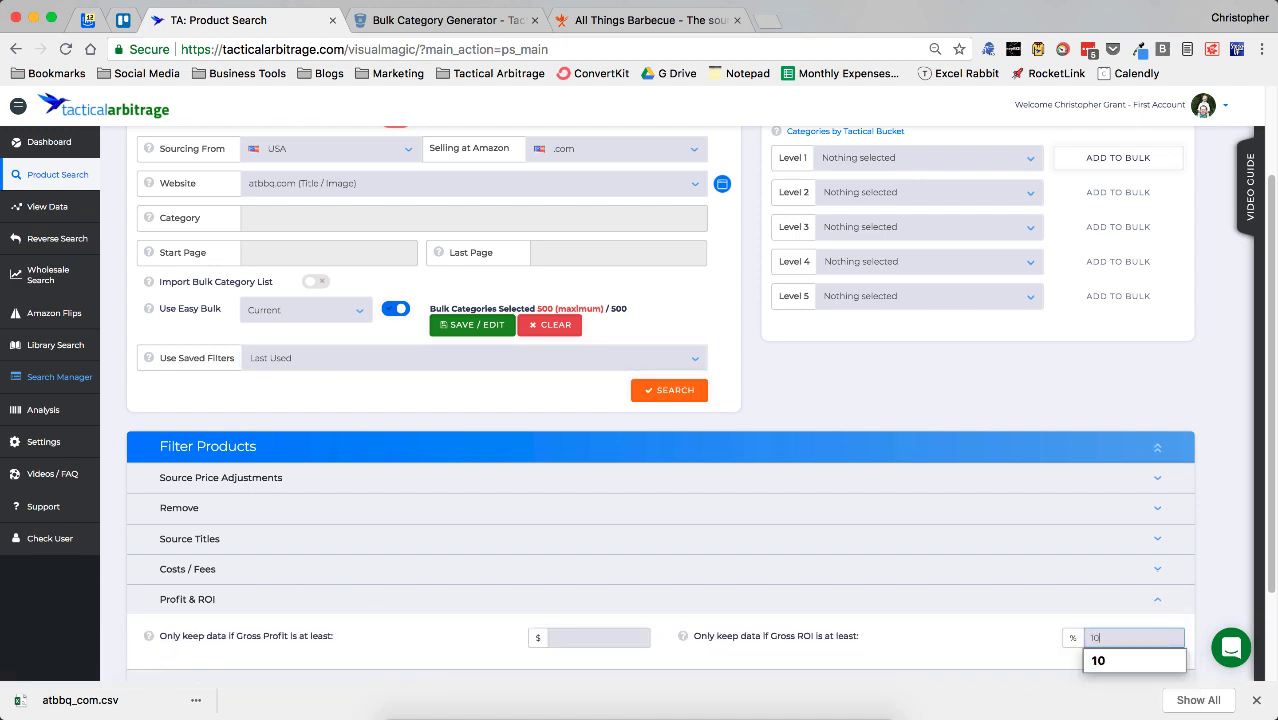
{"action": "left_click", "coordinate": [596, 637]}
{"action": "type", "text": "1"}
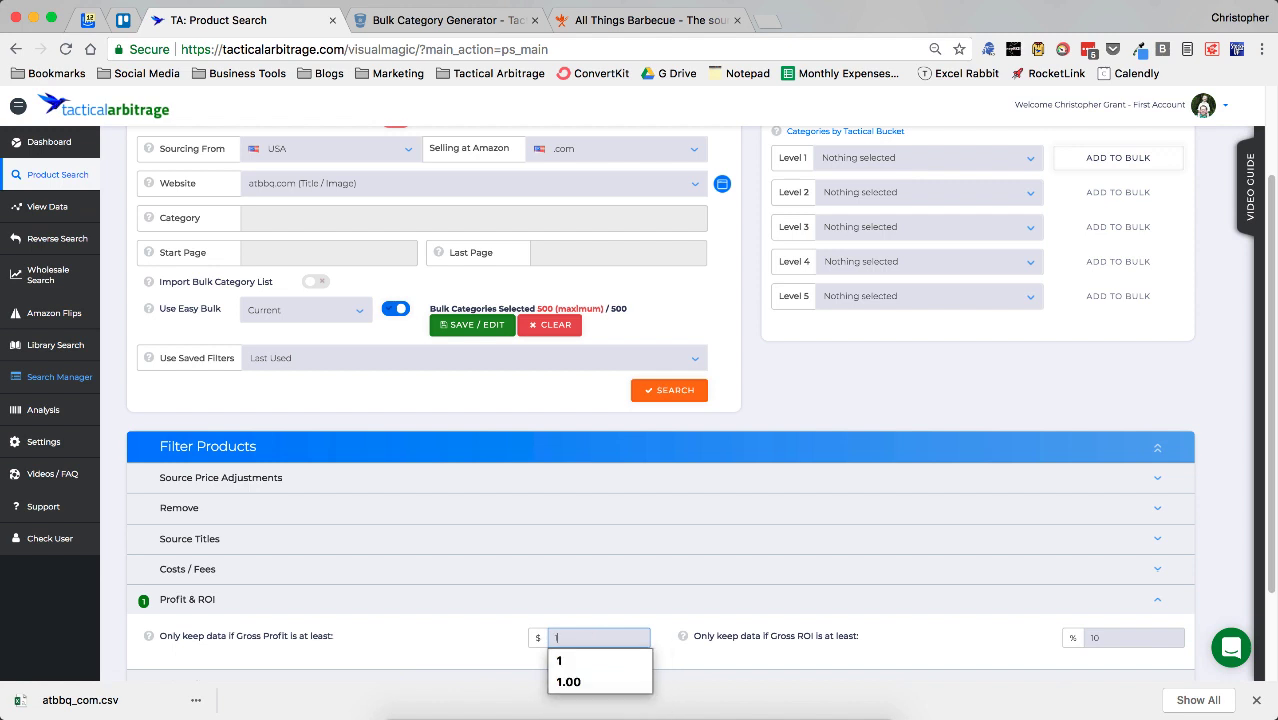
- Remove items with a sales rank over 750,000
{"action": "left_click", "coordinate": [389, 521]}
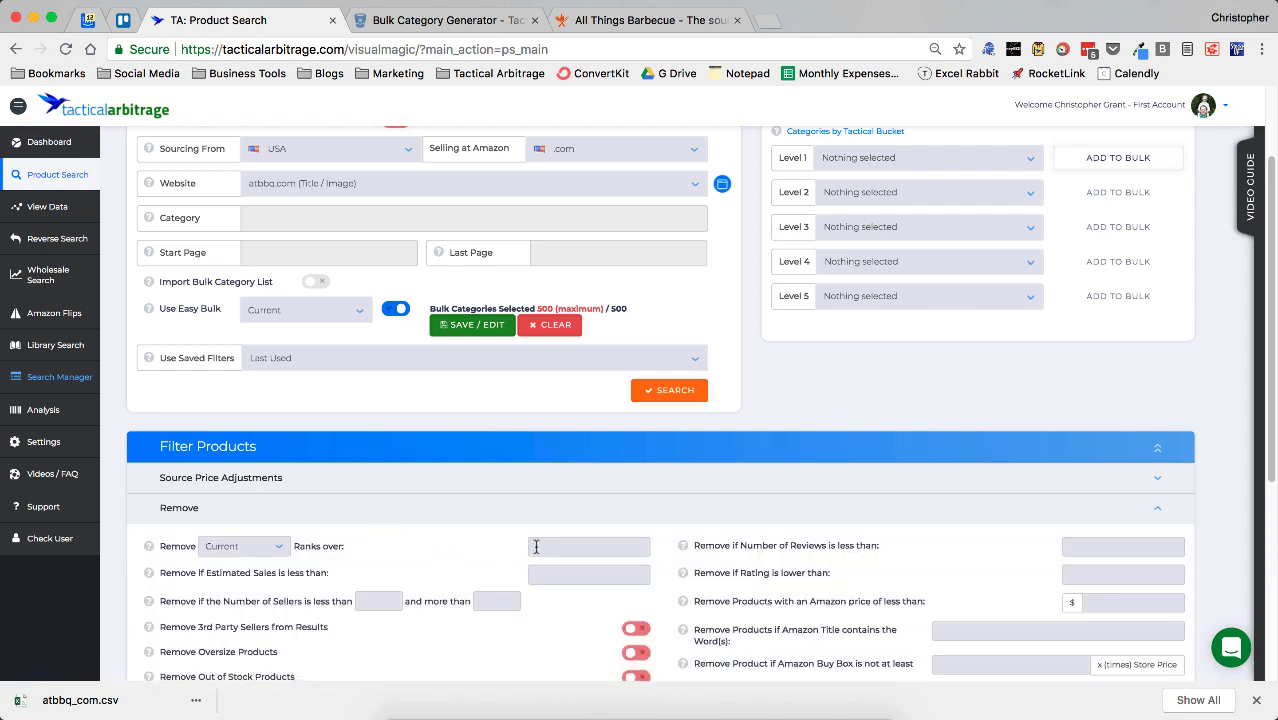
{"action": "left_click", "coordinate": [537, 546]}
{"action": "type", "text": "75000"}
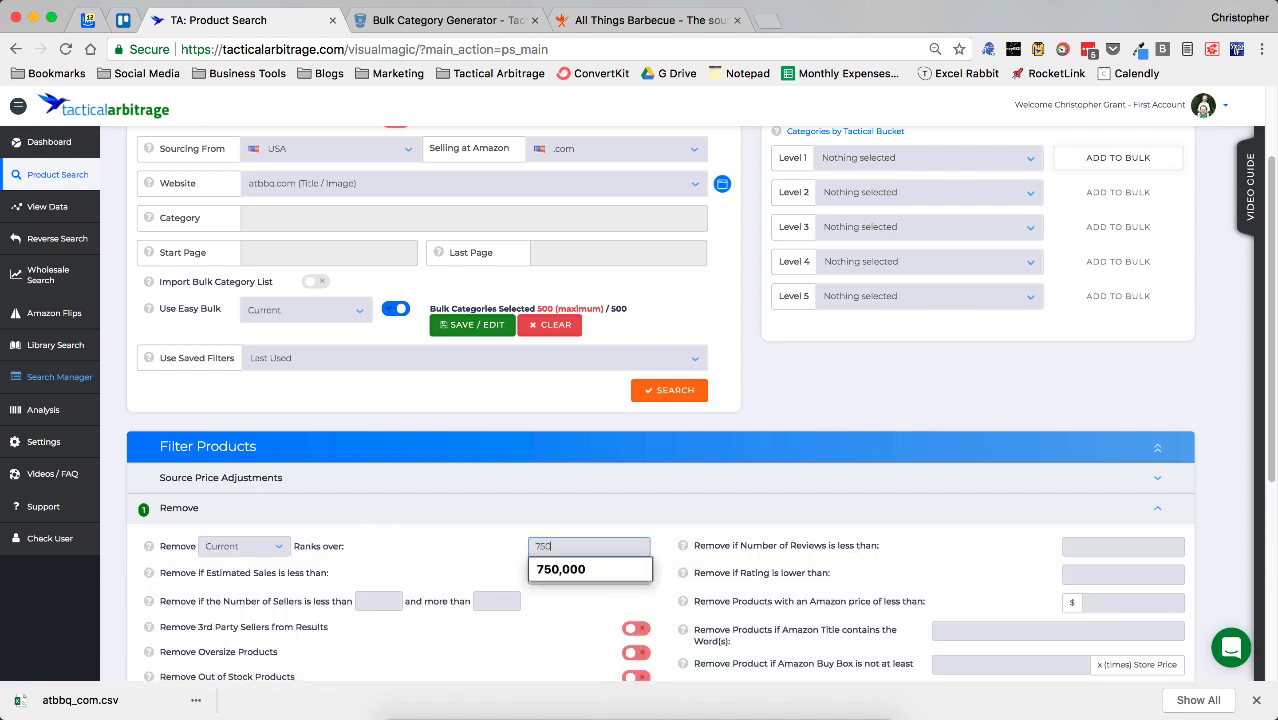
- Include Amazon out-of-stock results and start the product search
{"action": "scroll", "coordinate": [508, 578], "scroll_direction": "down", "scroll_amount": 5}
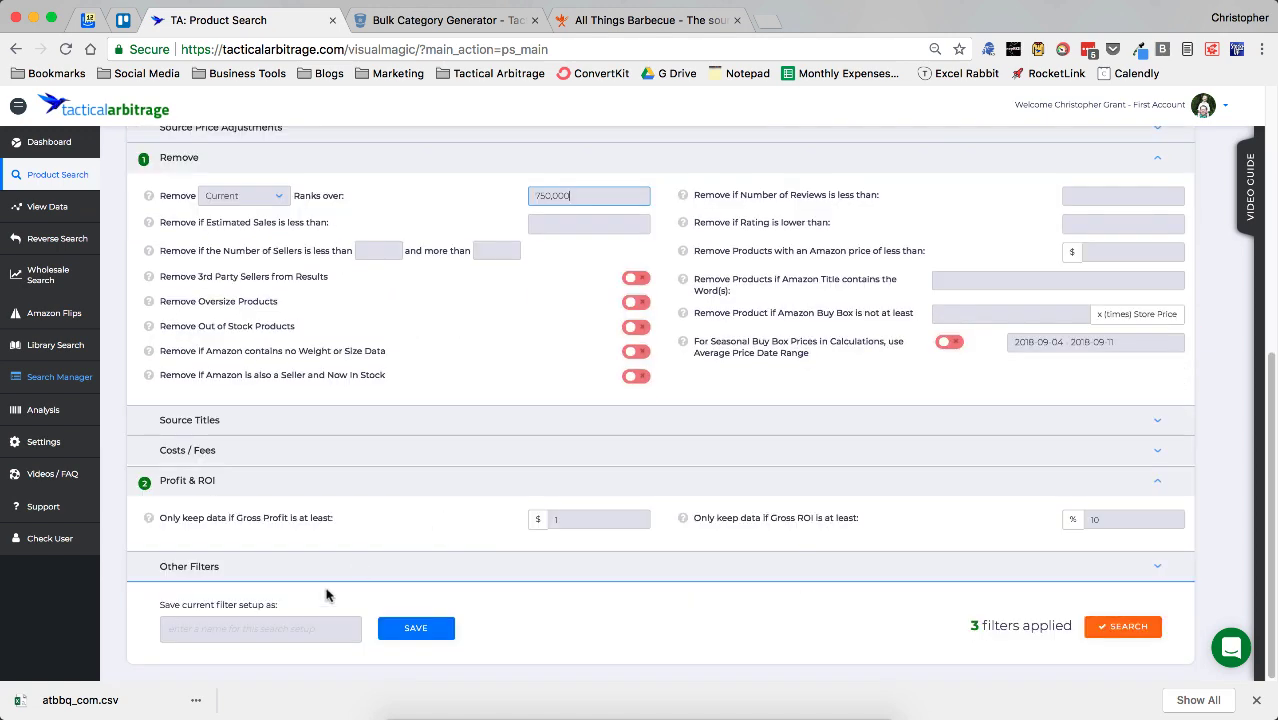
{"action": "left_click", "coordinate": [318, 578]}
{"action": "scroll", "coordinate": [318, 580], "scroll_direction": "down", "scroll_amount": 2}
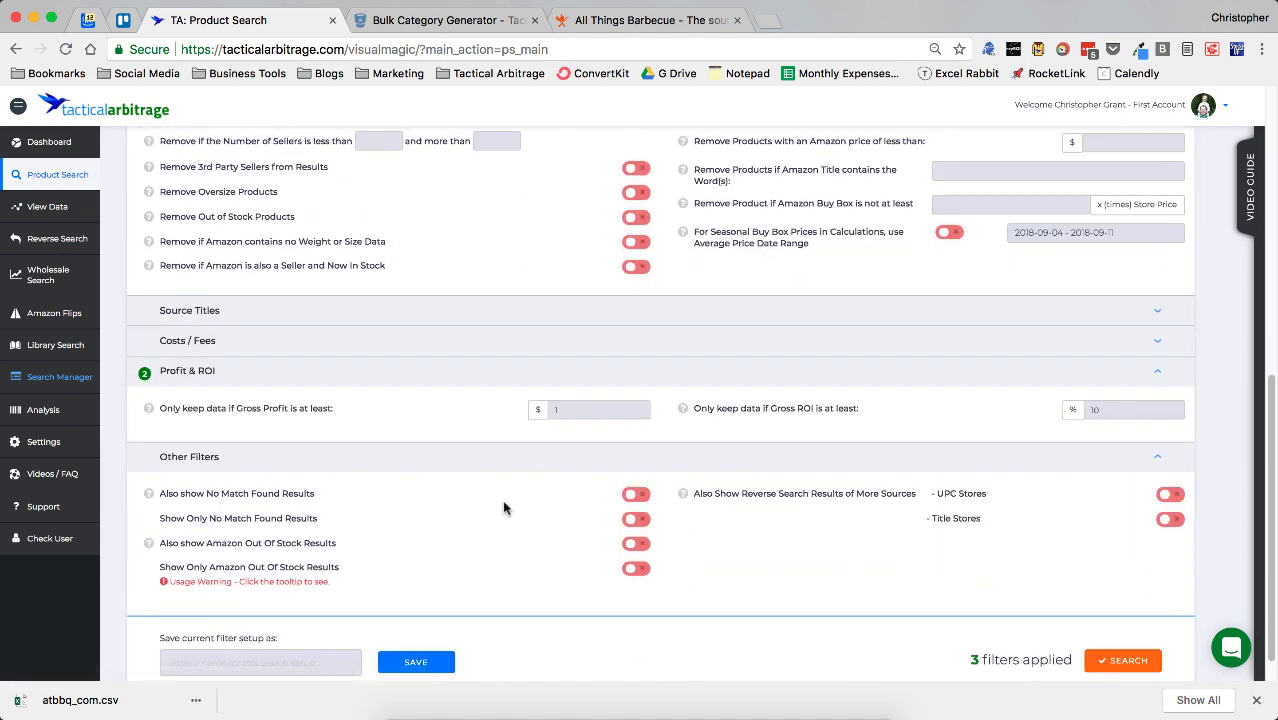
{"action": "left_click", "coordinate": [636, 544]}
{"action": "left_click", "coordinate": [1110, 667]}
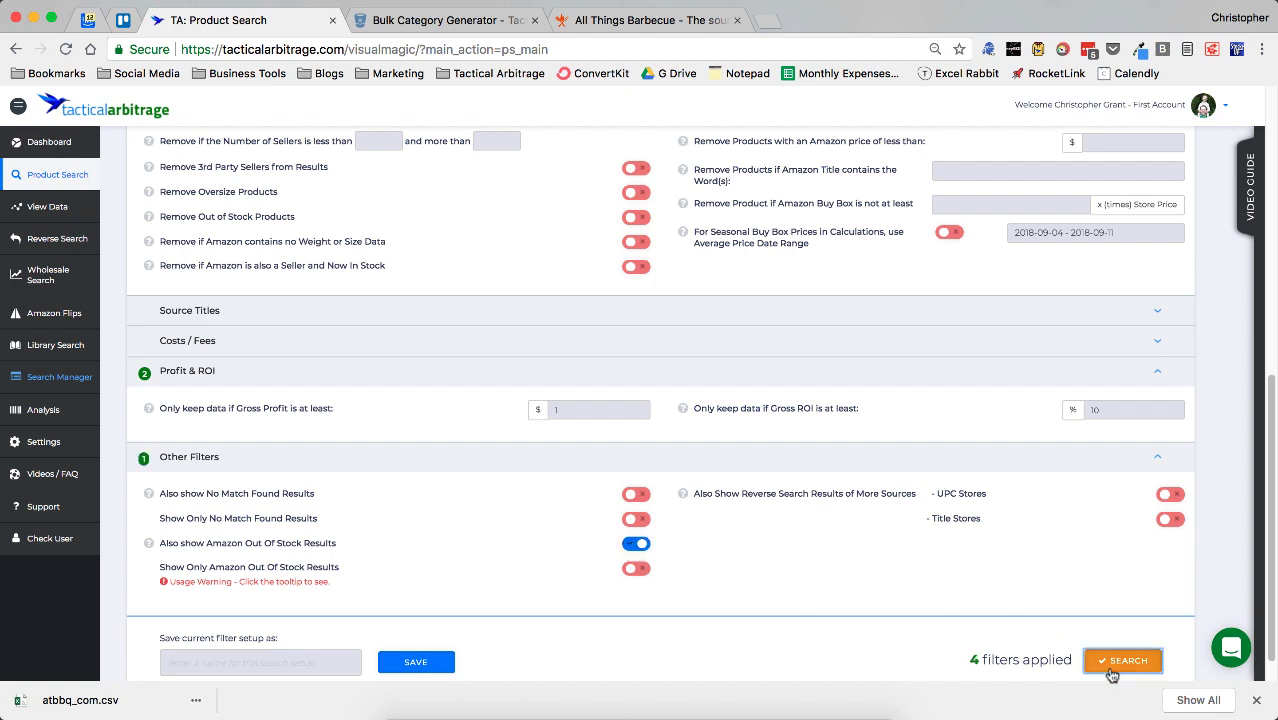